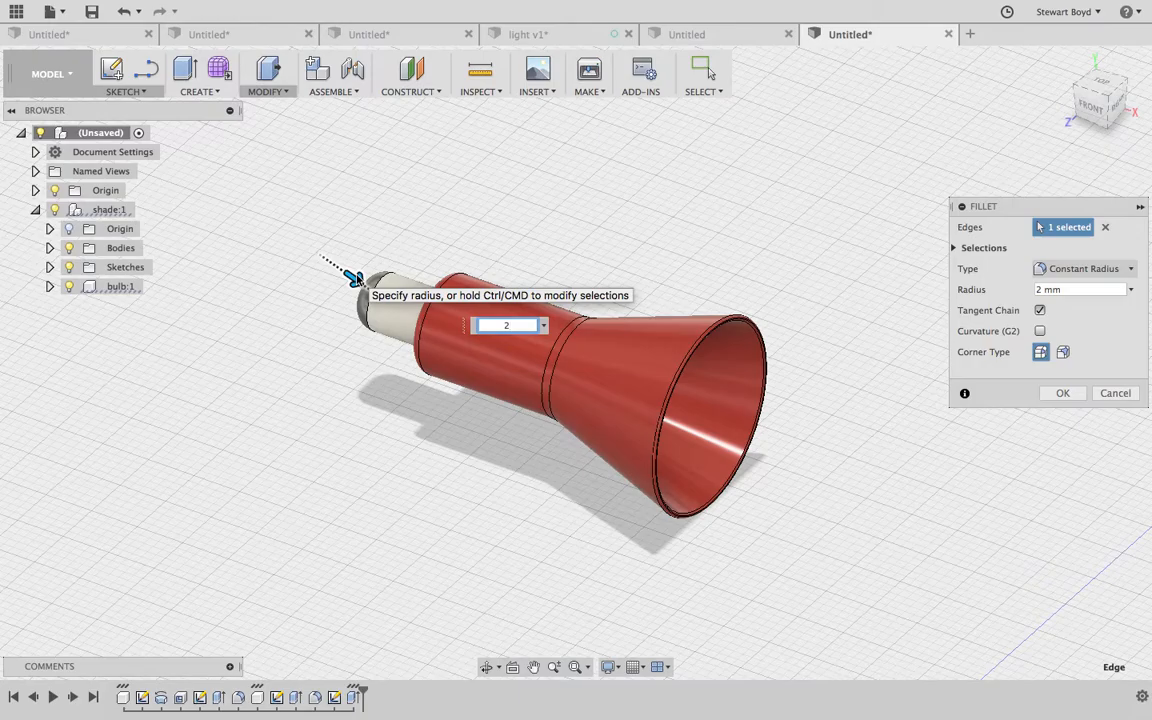
Step: Round the rear end edge of the bulb with a constant-radius fillet of 2 mm
left_click(1062, 393)
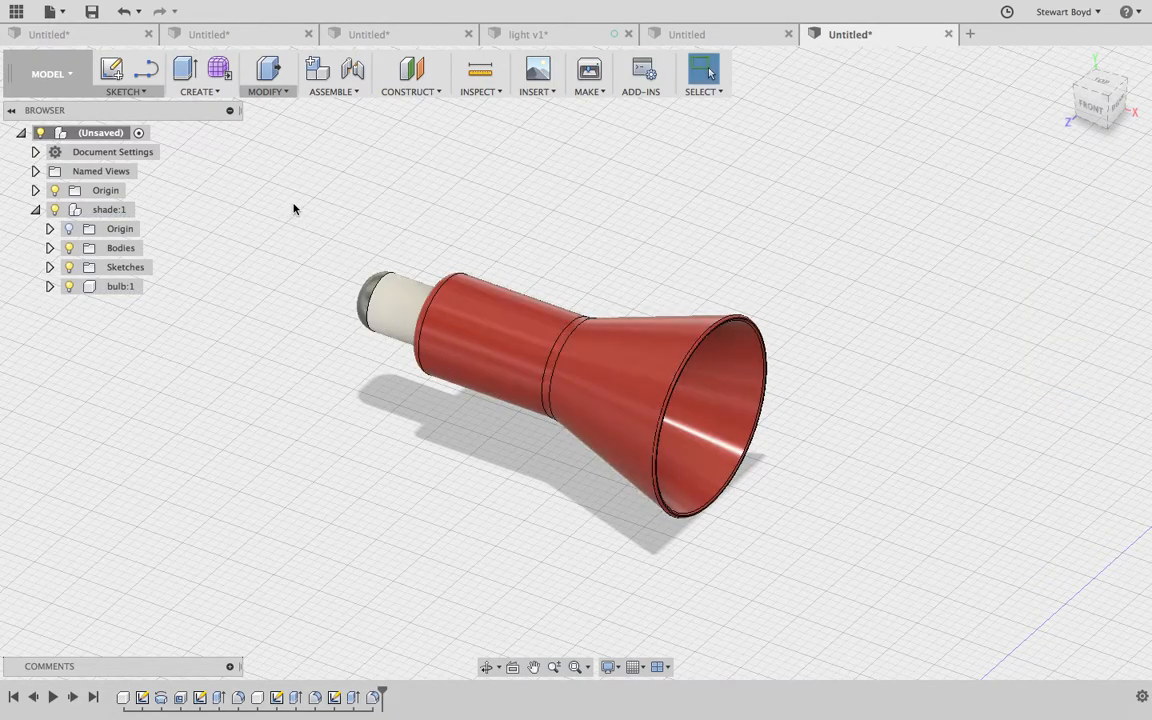
Step: Try to shift the shade and bulb freely upward, and undo the move
left_click_drag(491, 361, 508, 276)
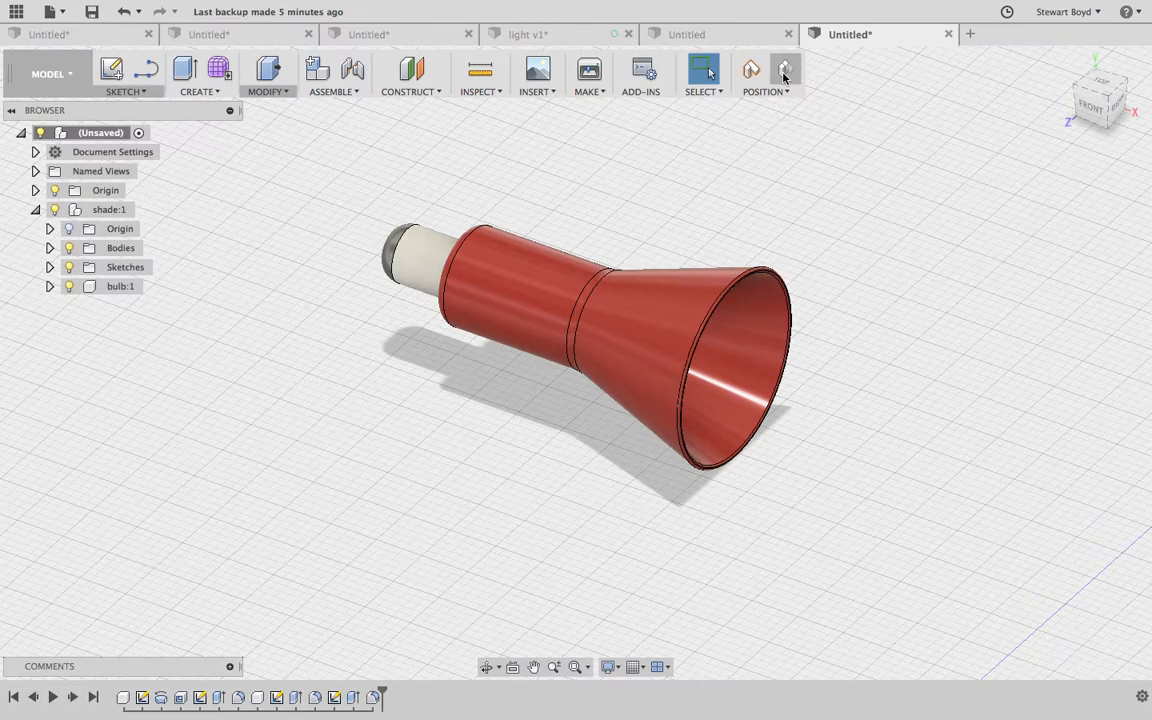
key("super+z")
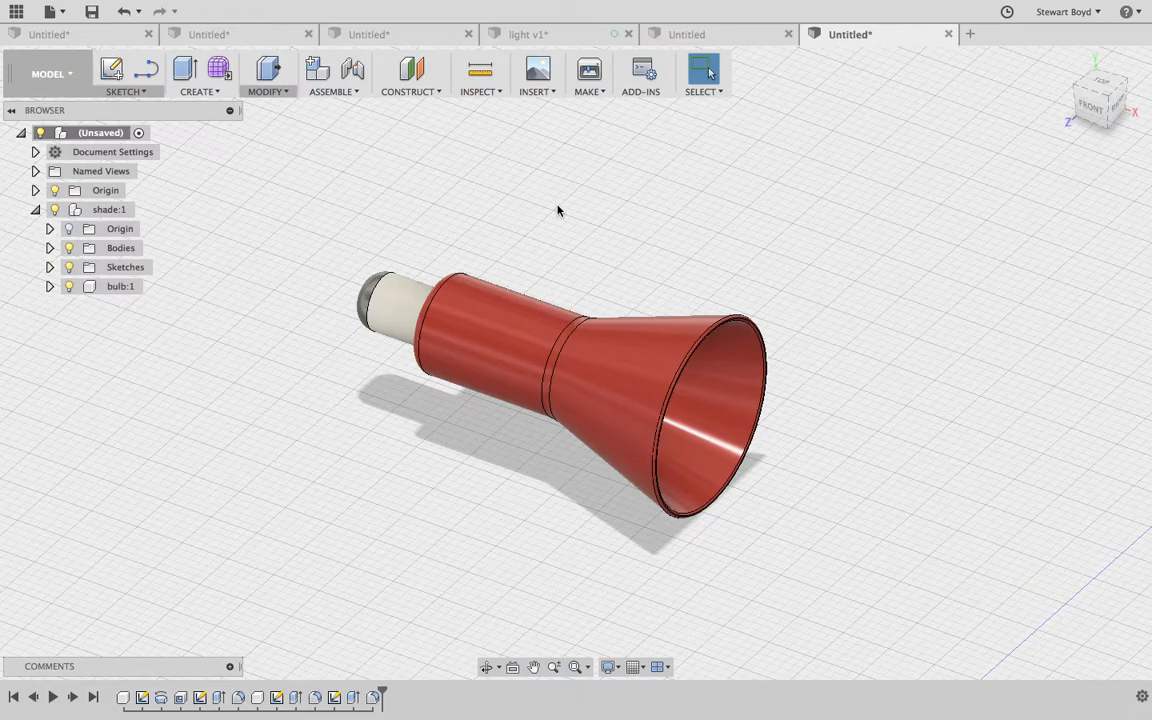
left_click(1093, 108)
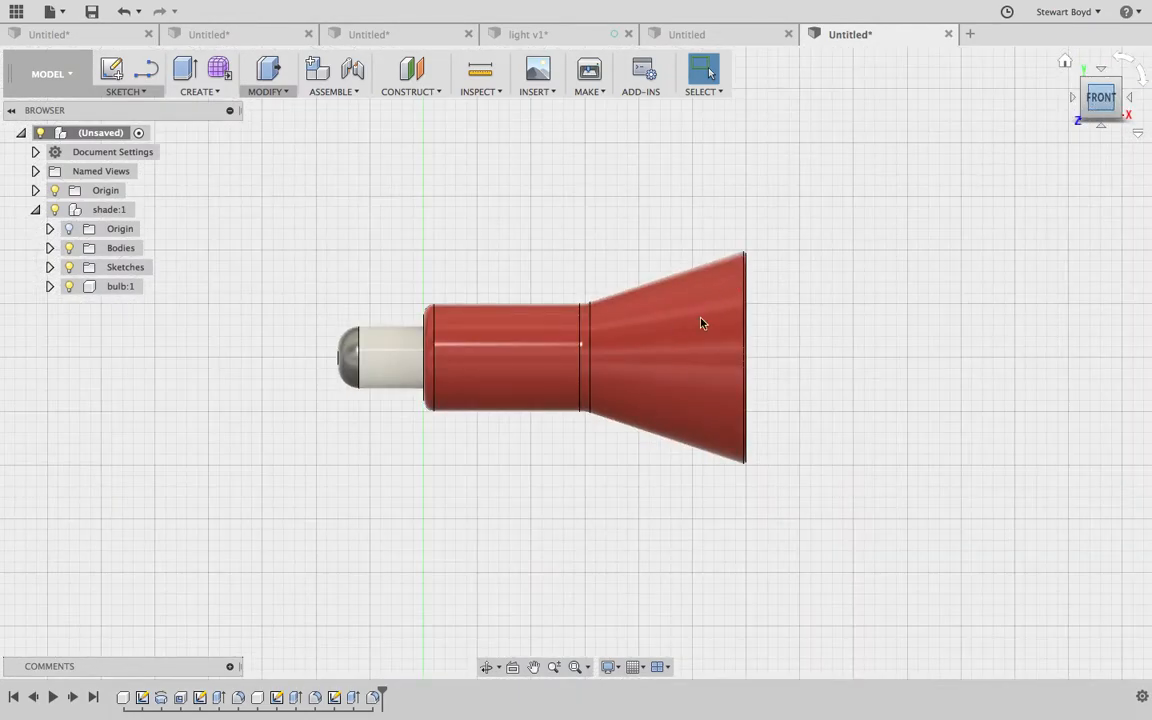
left_click(1063, 65)
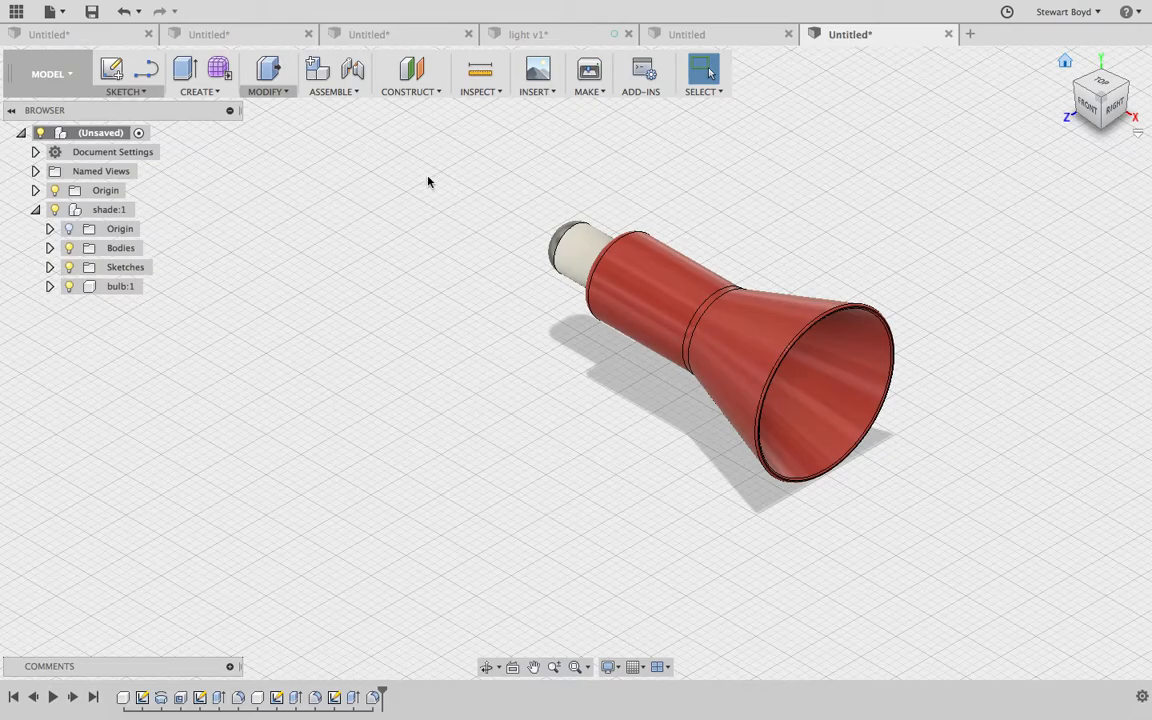
Step: Start a new sketch on the front (XY) origin plane
left_click(122, 95)
left_click(127, 106)
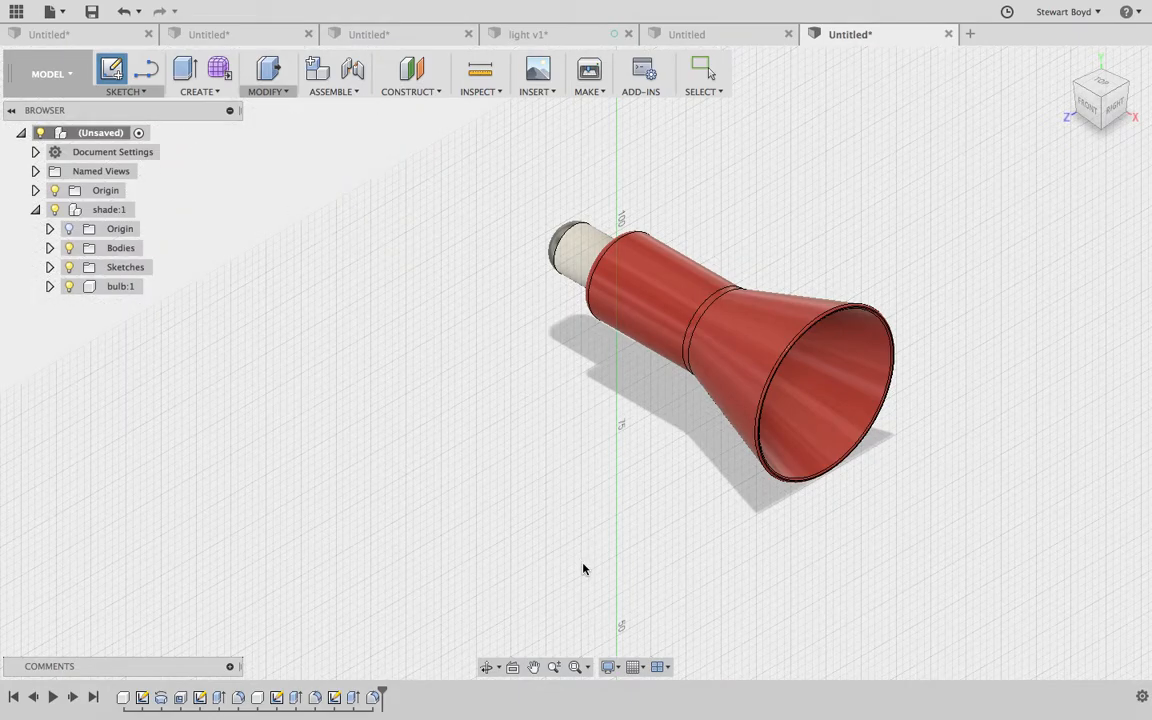
scroll(733, 538, "down", 5)
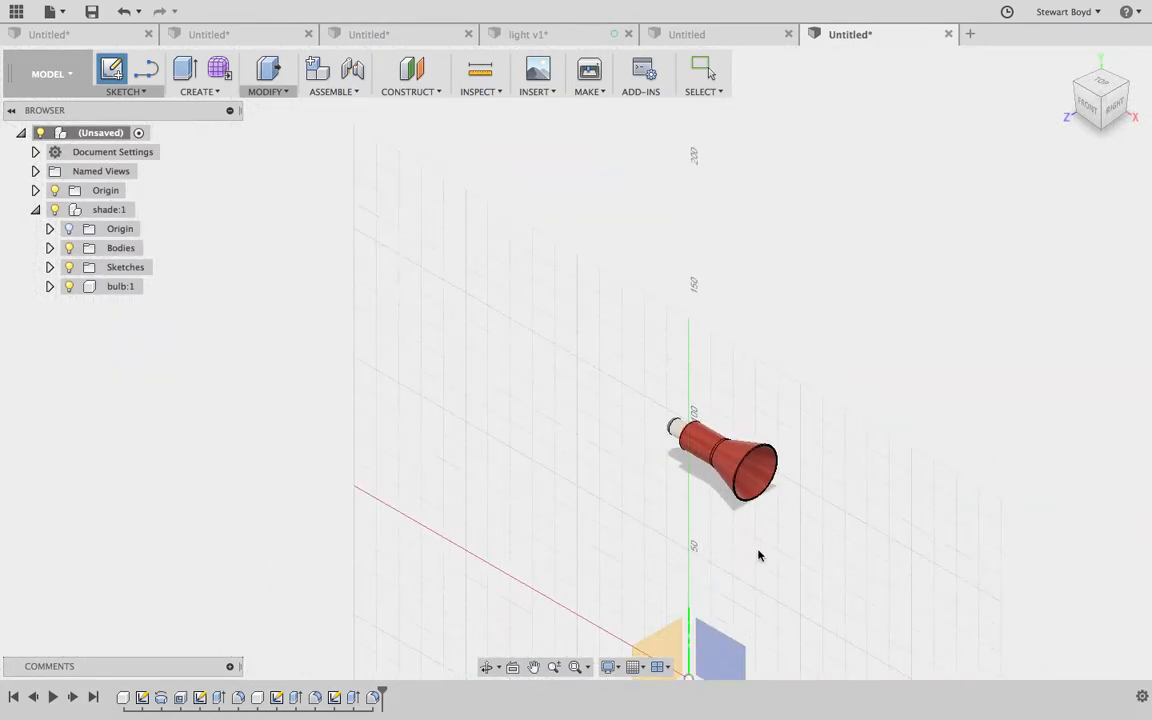
left_click(717, 658)
Step: Sketch a closed four-sided profile over the shade's wide end, with a slanted inner edge and a lower edge about 9 mm long, and finish the sketch
scroll(624, 475, "up", 3)
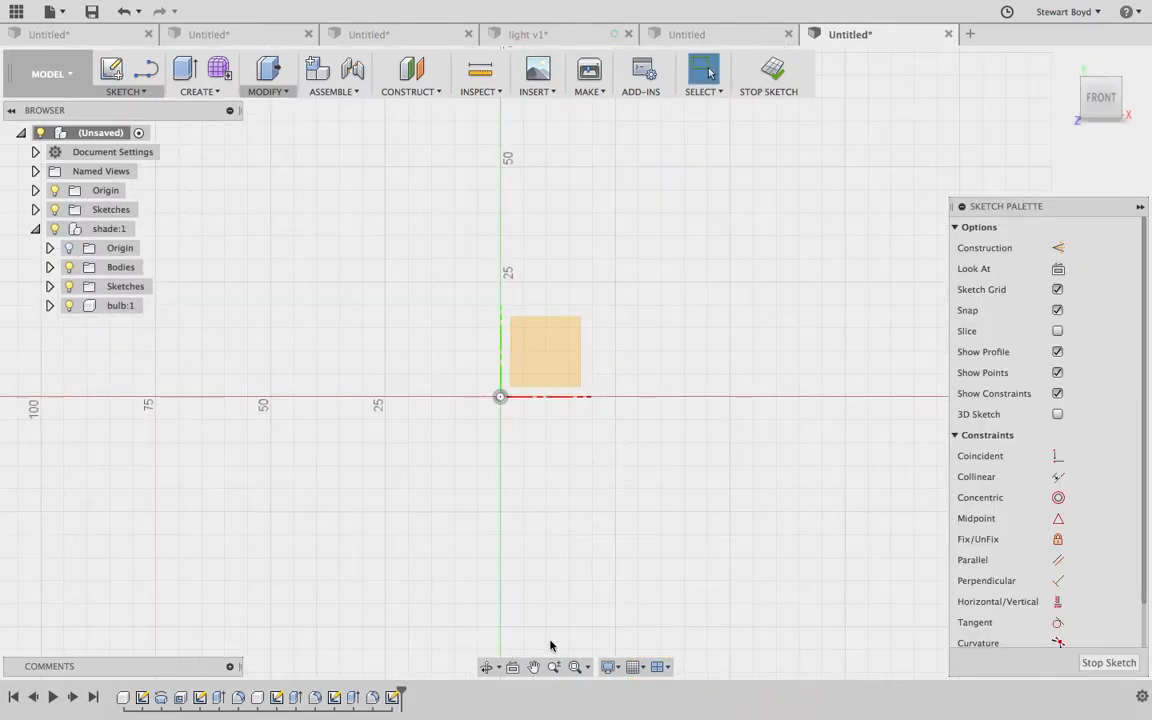
left_click(533, 667)
left_click_drag(625, 324, 612, 545)
scroll(614, 420, "up", 3)
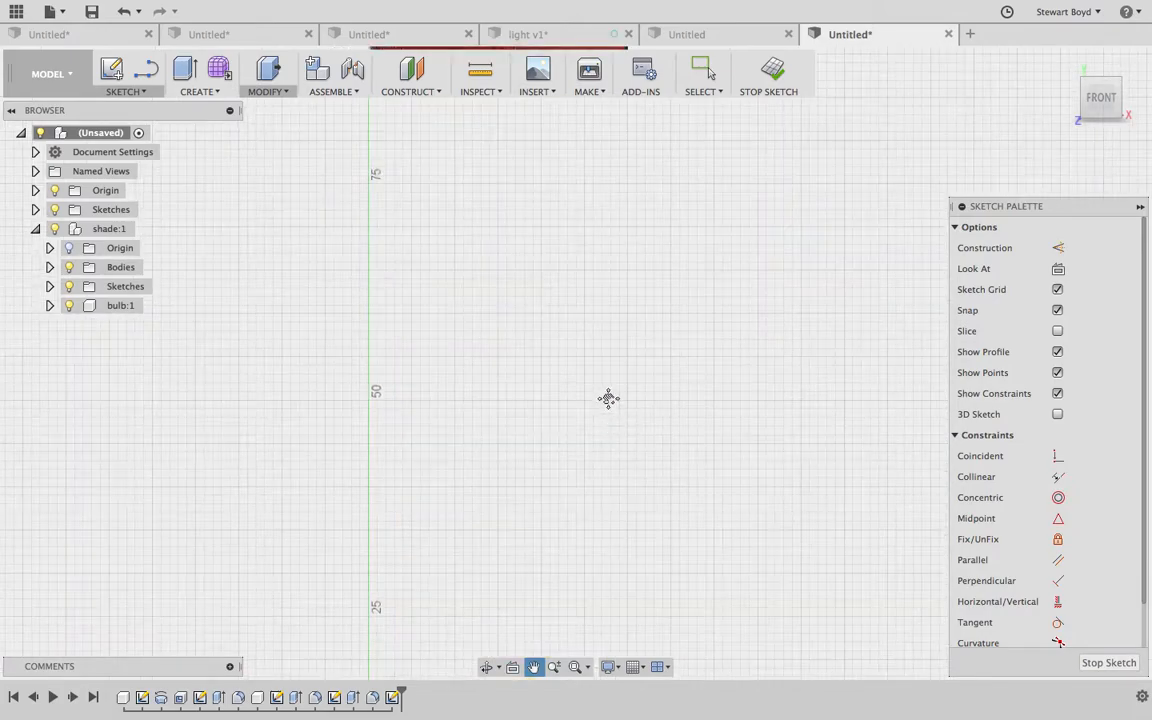
left_click_drag(614, 420, 597, 566)
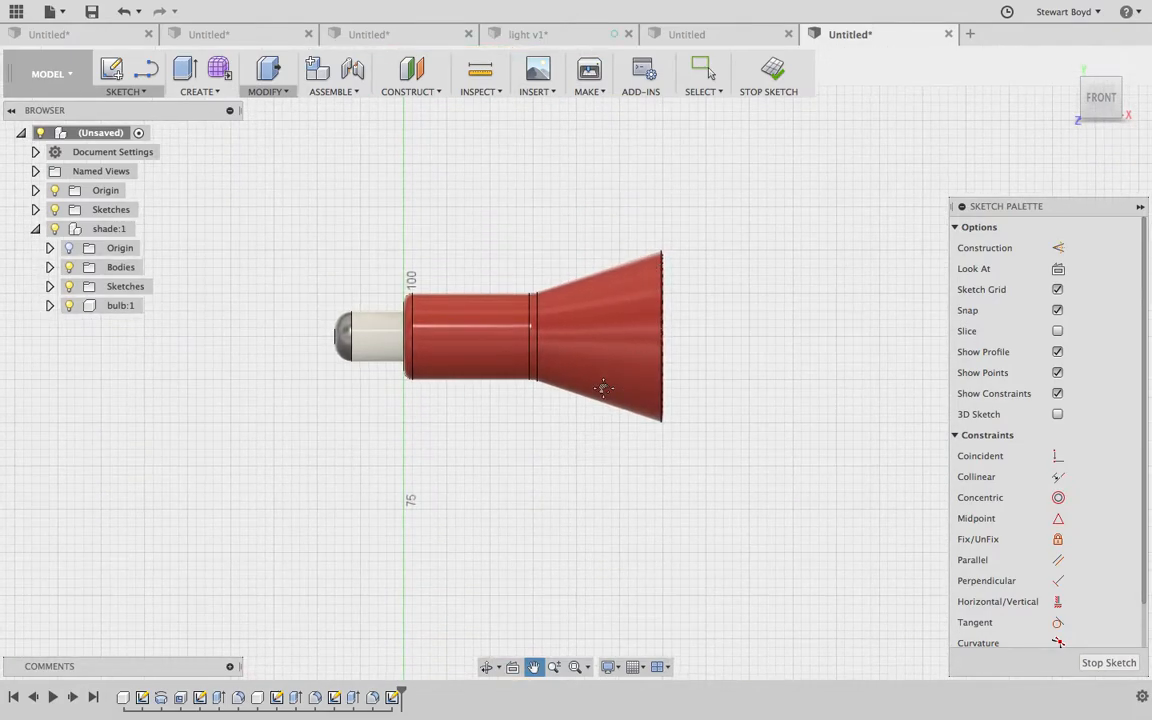
scroll(603, 389, "up", 2)
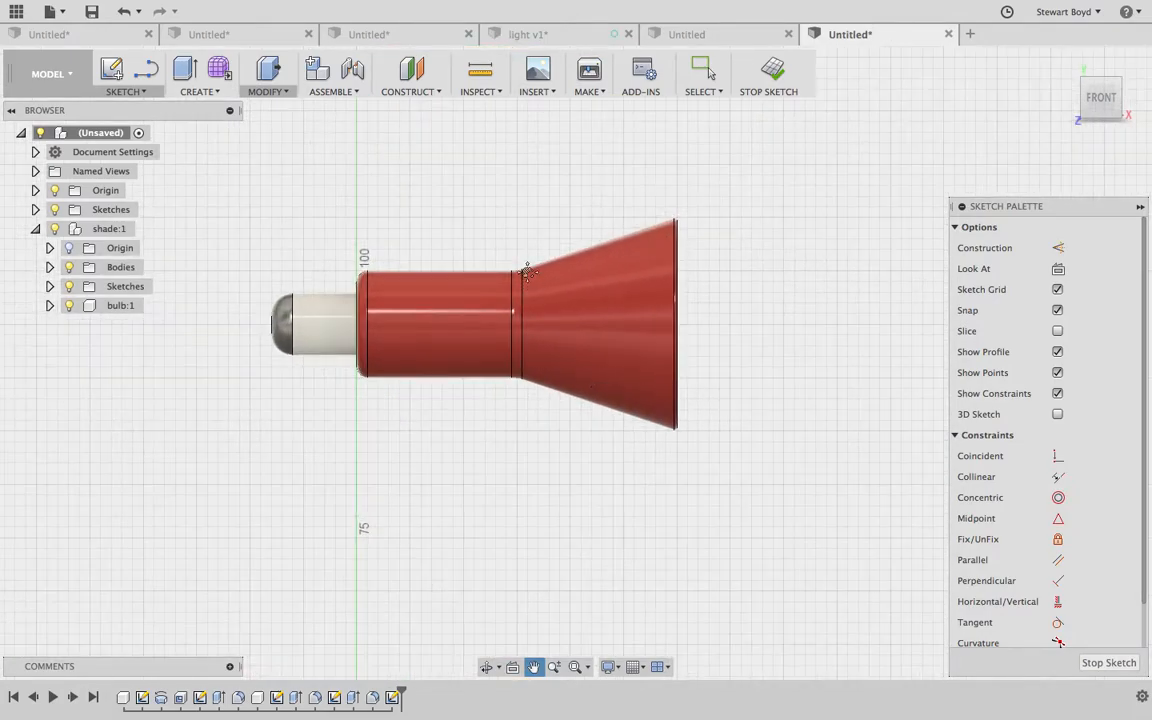
left_click(122, 92)
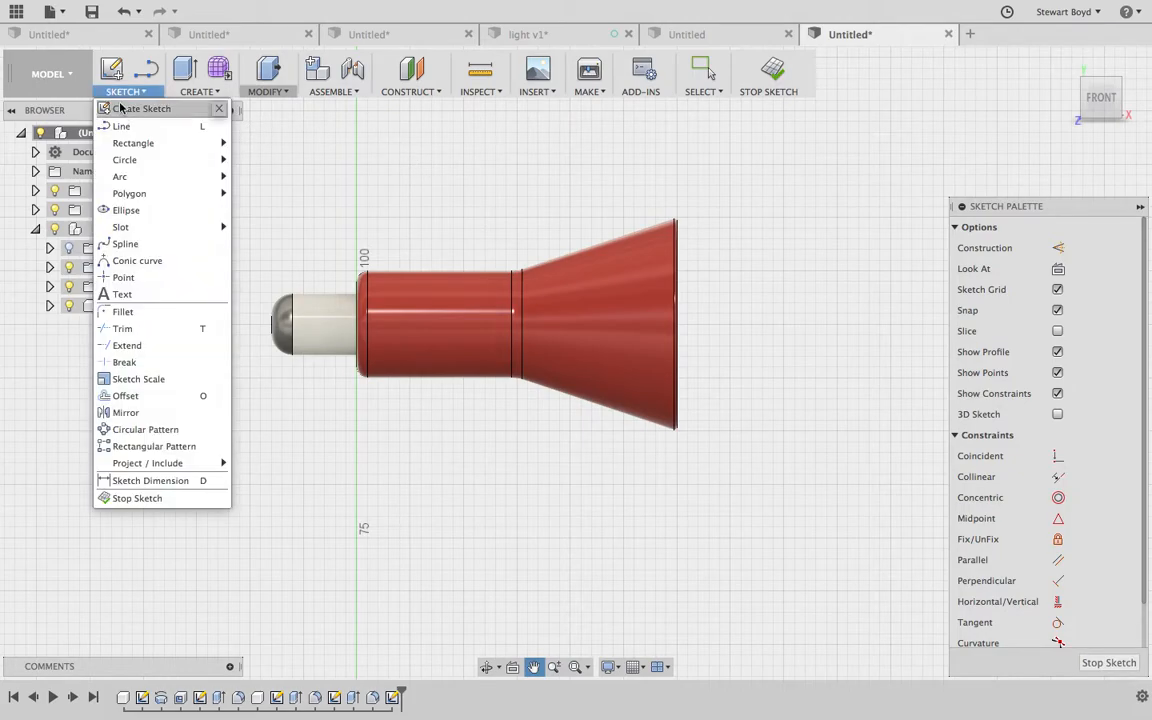
left_click(121, 127)
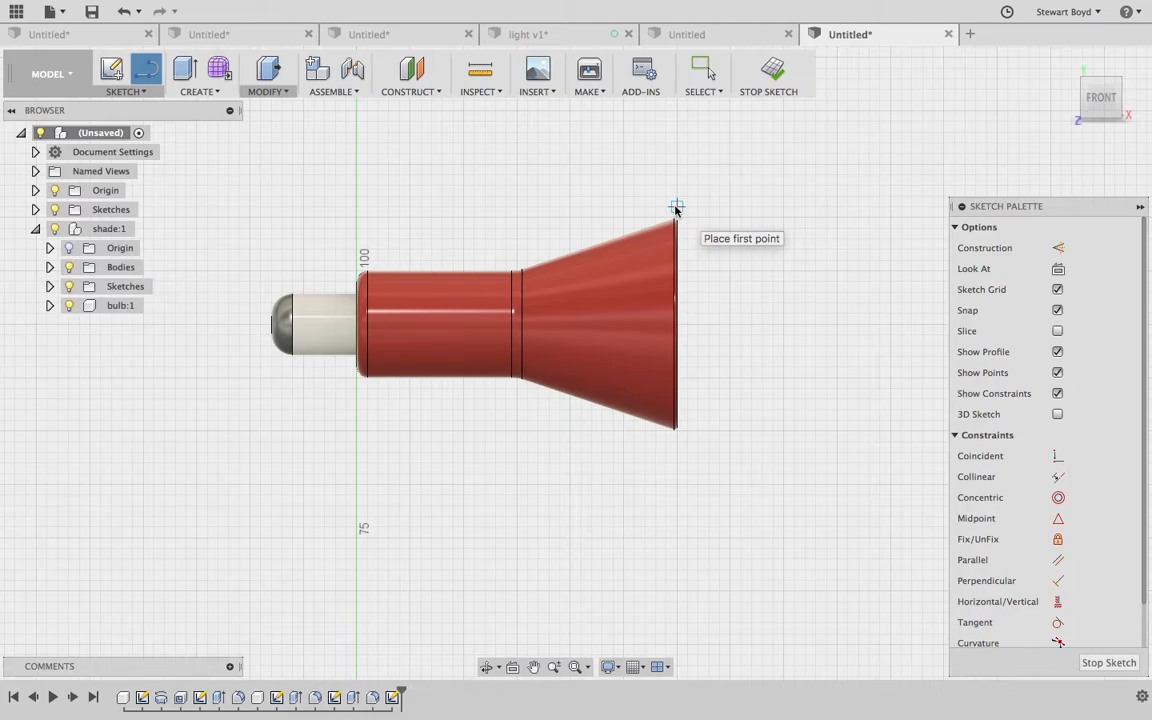
scroll(672, 208, "up", 1)
scroll(672, 208, "up", 2)
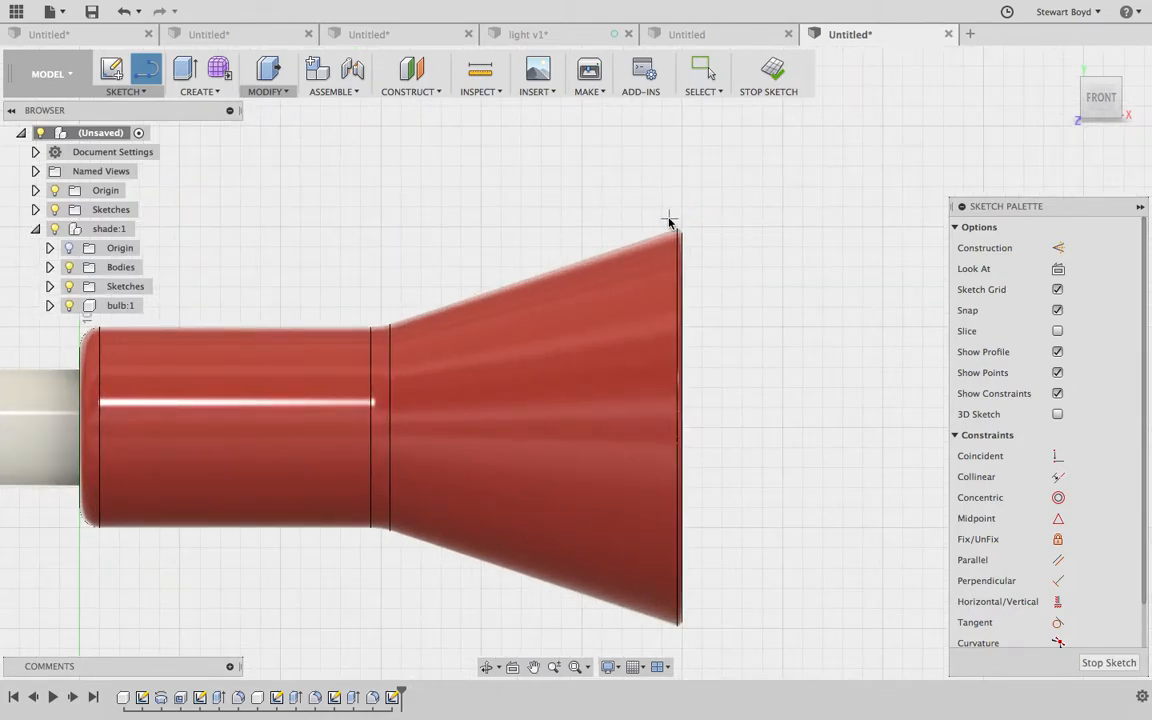
left_click(670, 219)
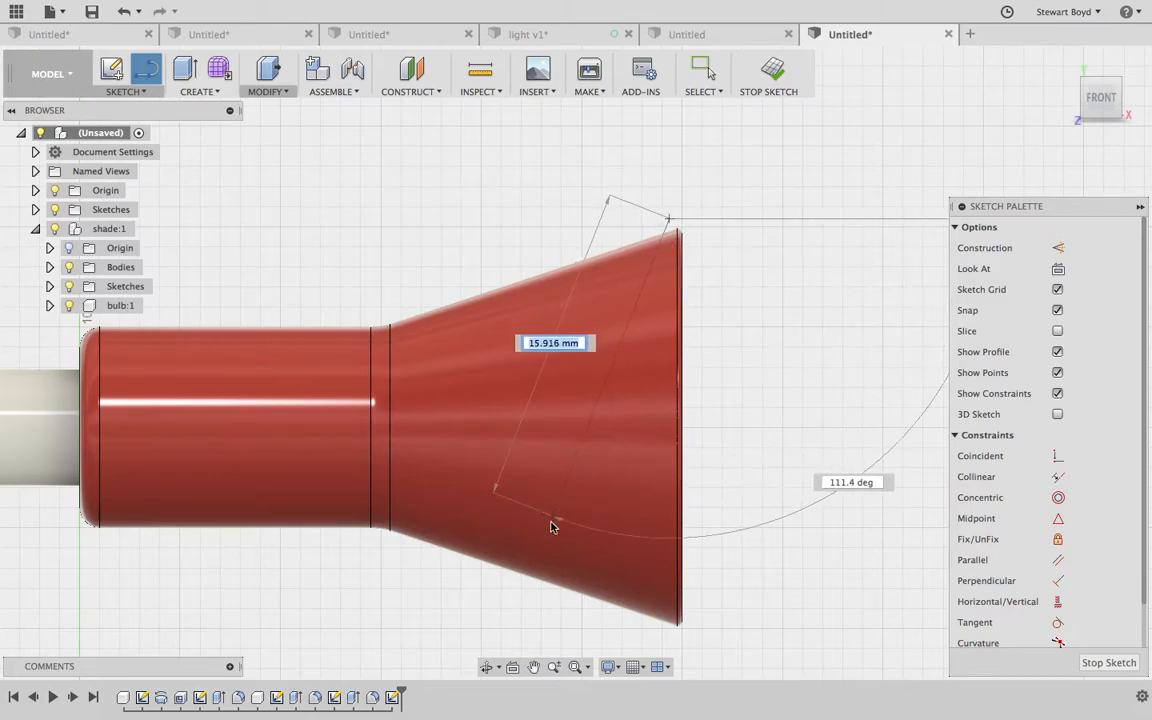
left_click(561, 630)
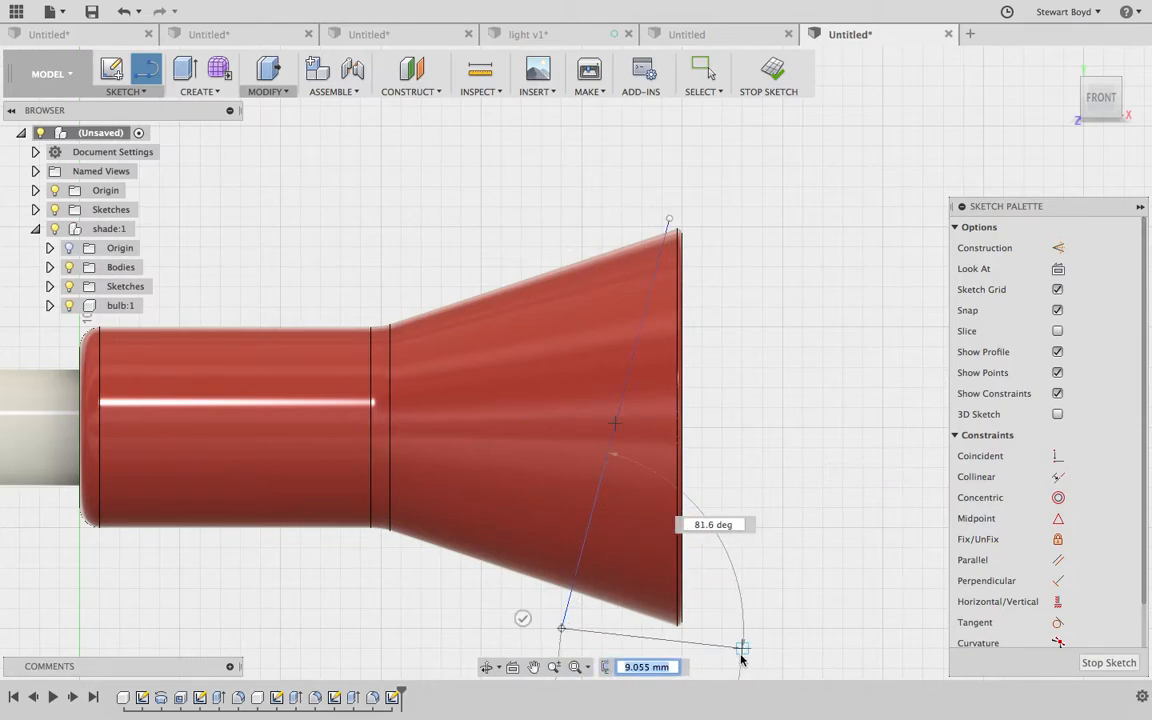
left_click(741, 647)
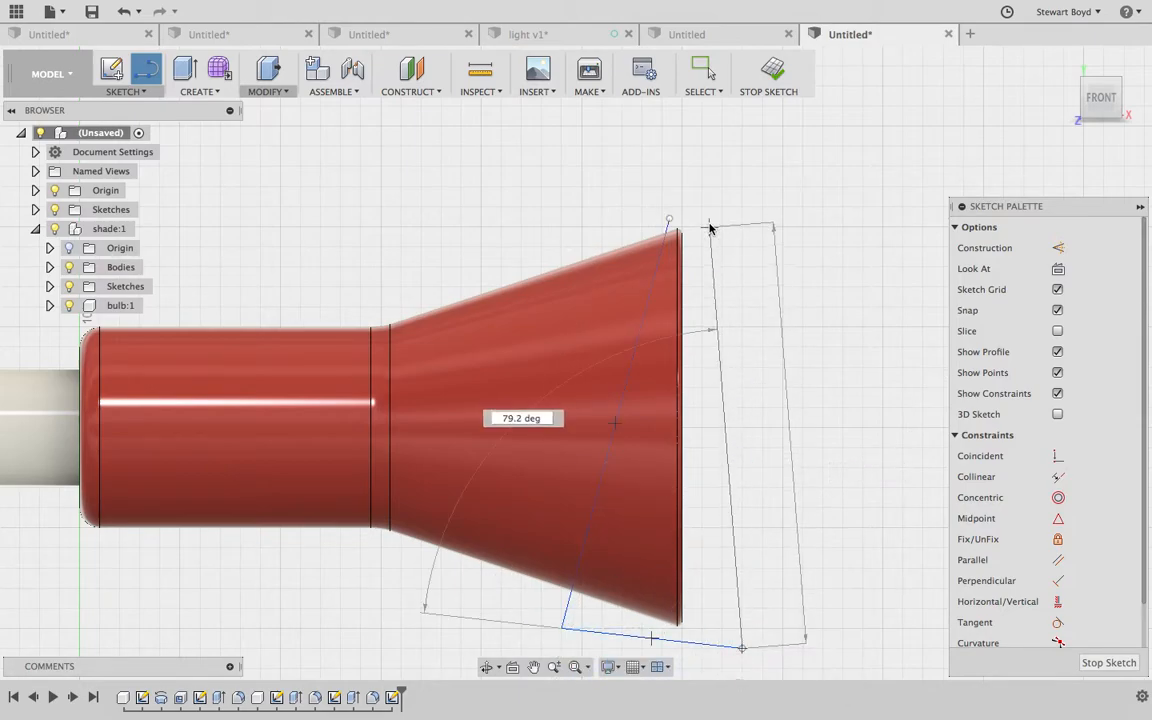
left_click(731, 218)
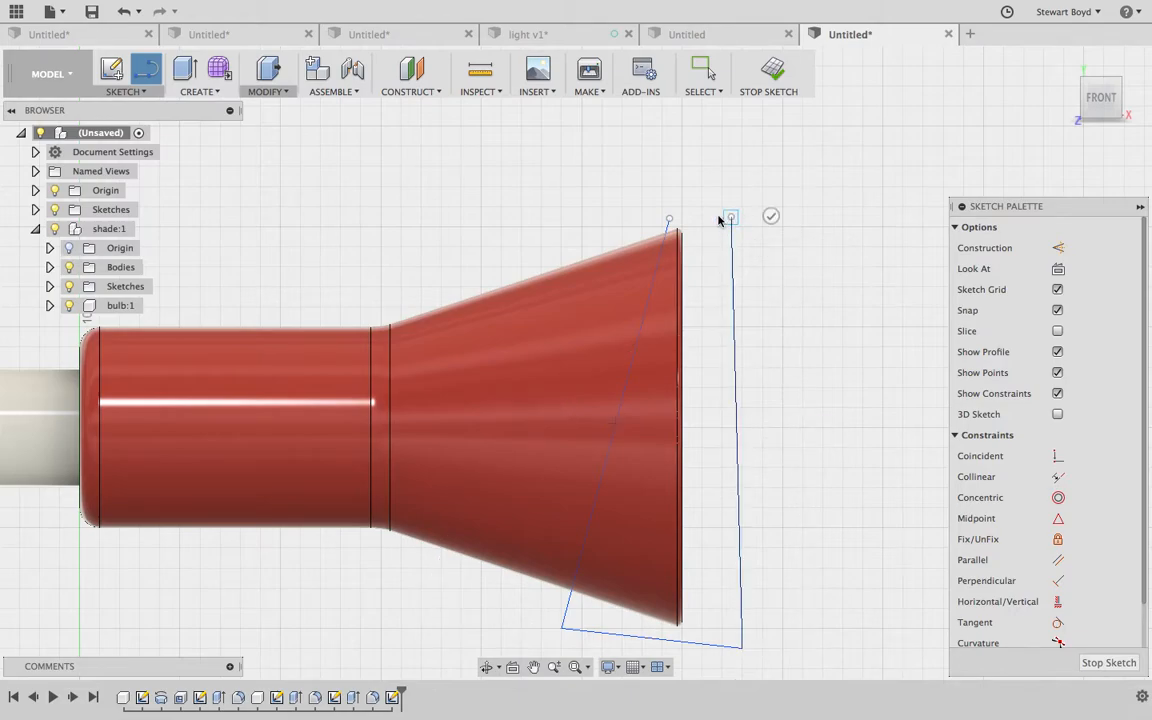
left_click(669, 218)
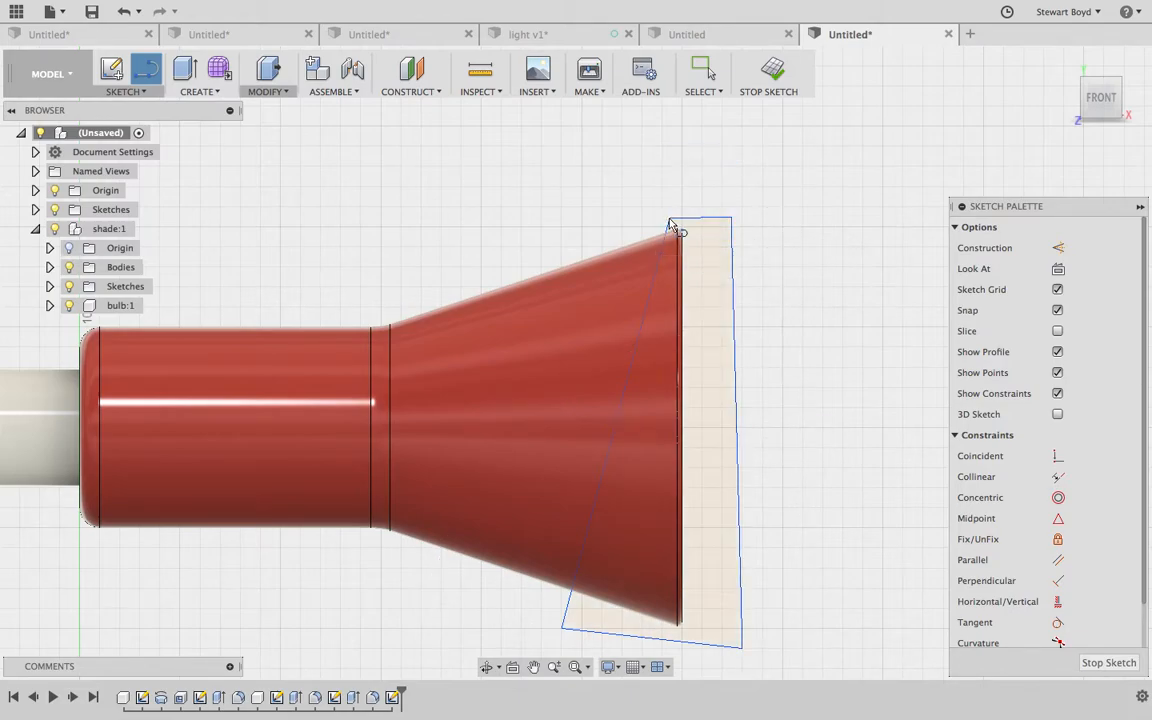
left_click(1108, 663)
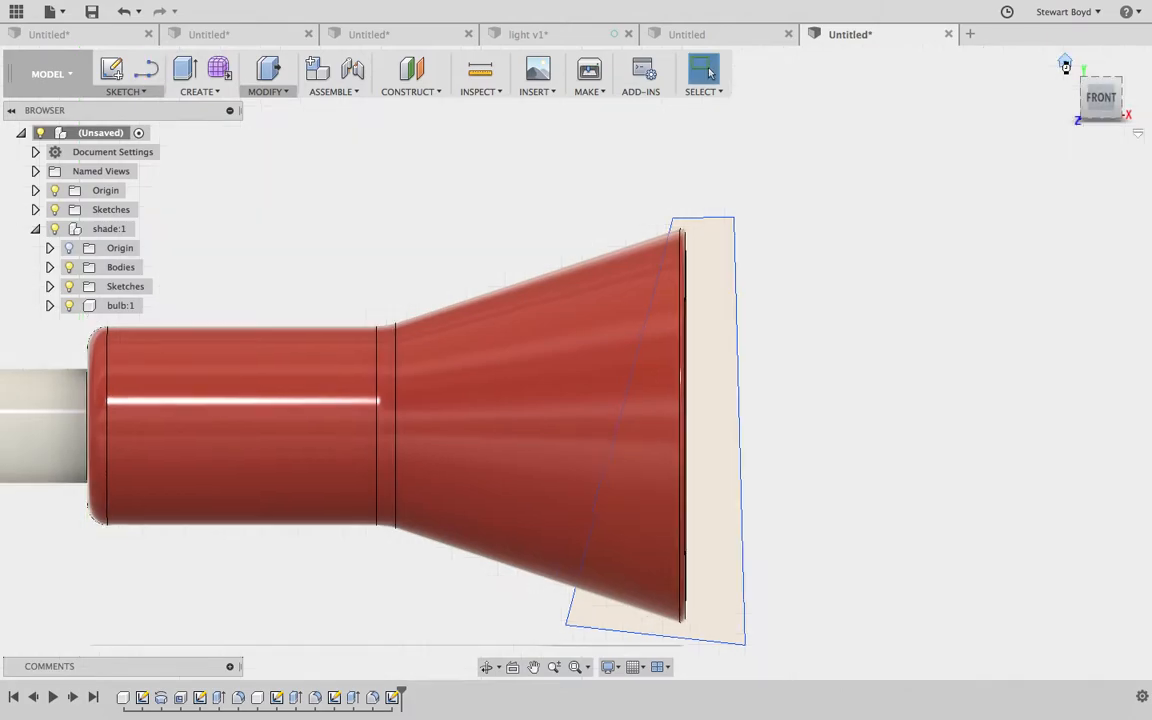
Step: Cut the shade's wide opening at a slant by extruding the four-sided profile symmetrically 15 mm
left_click(1065, 62)
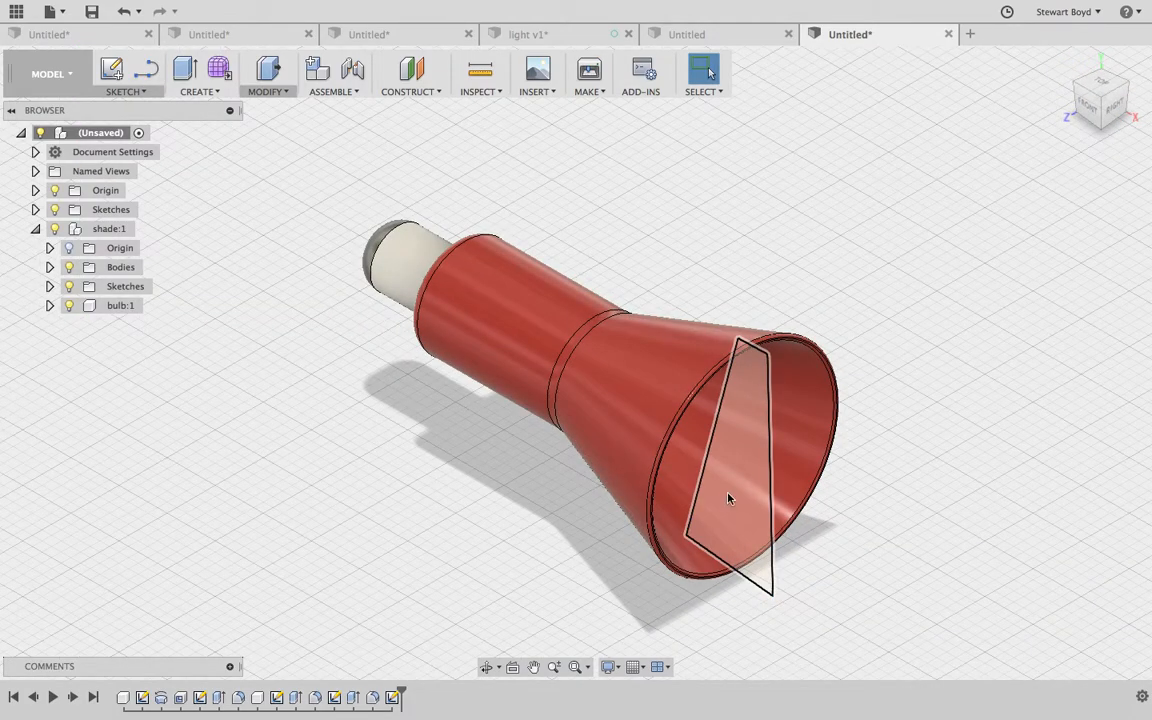
left_click(192, 93)
left_click(196, 127)
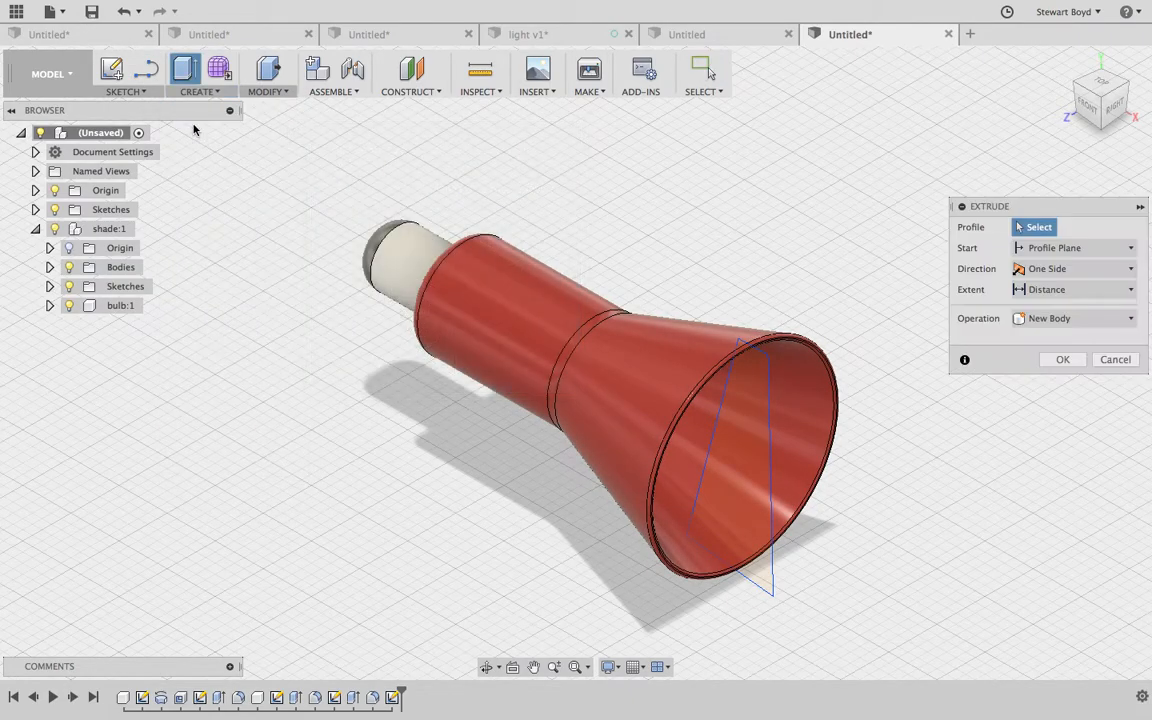
left_click(672, 436)
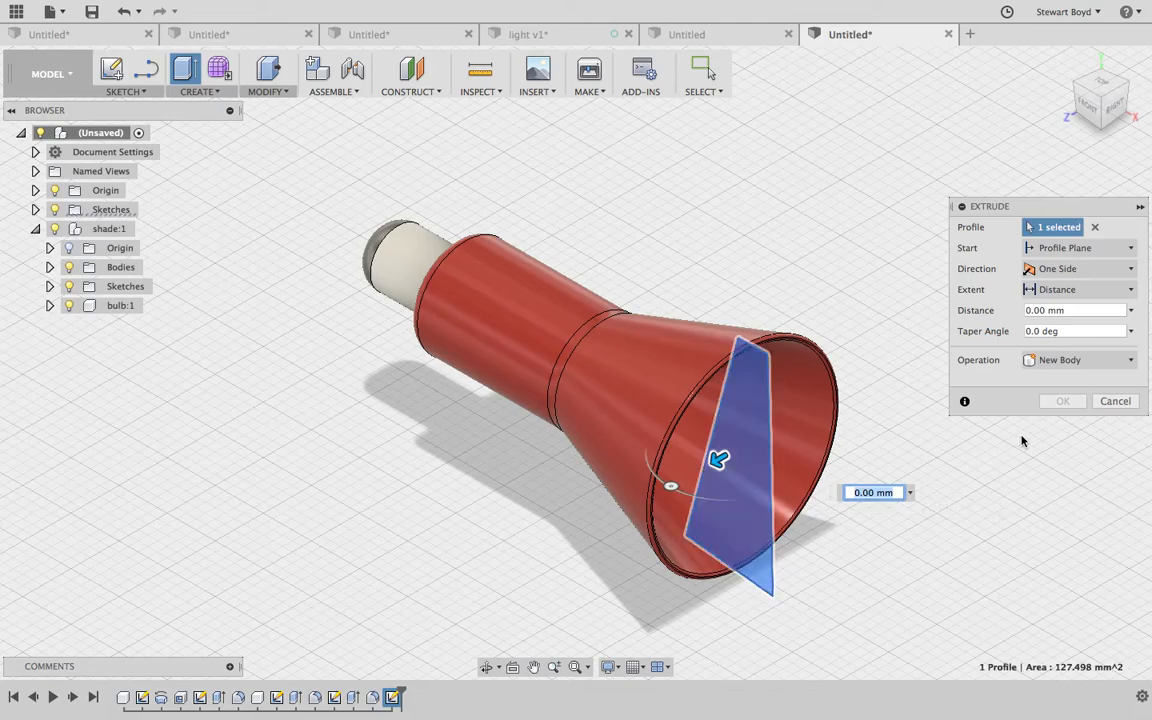
left_click(1127, 290)
left_click(1128, 268)
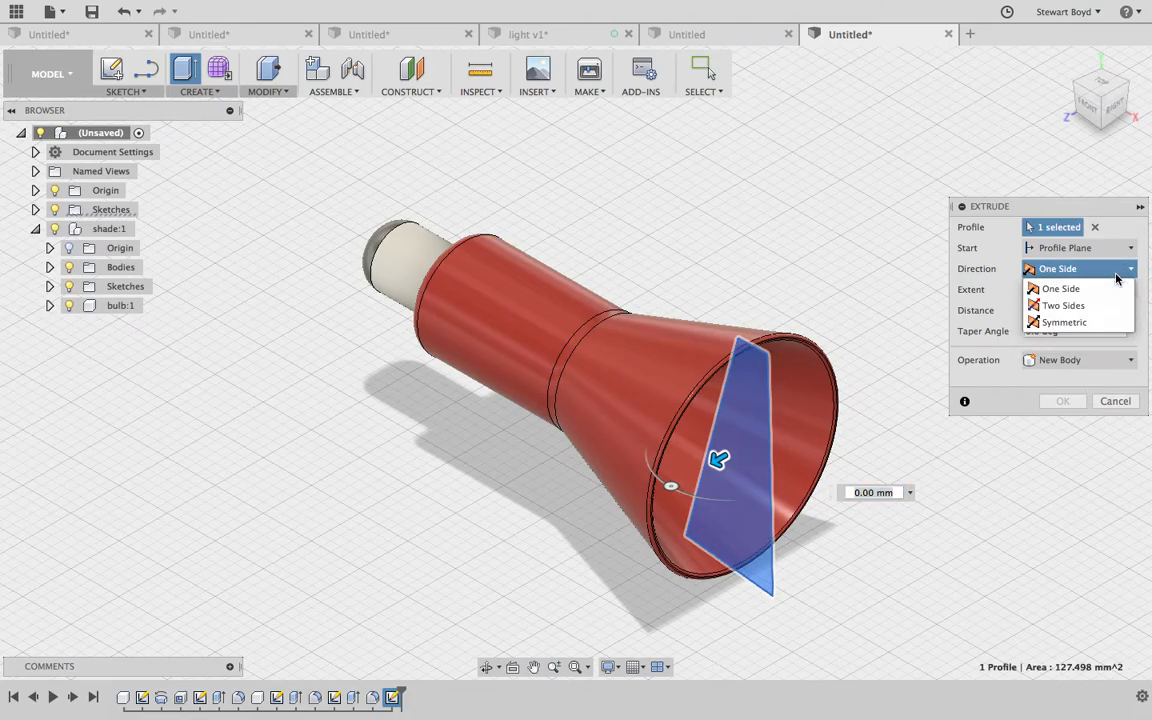
left_click(1064, 322)
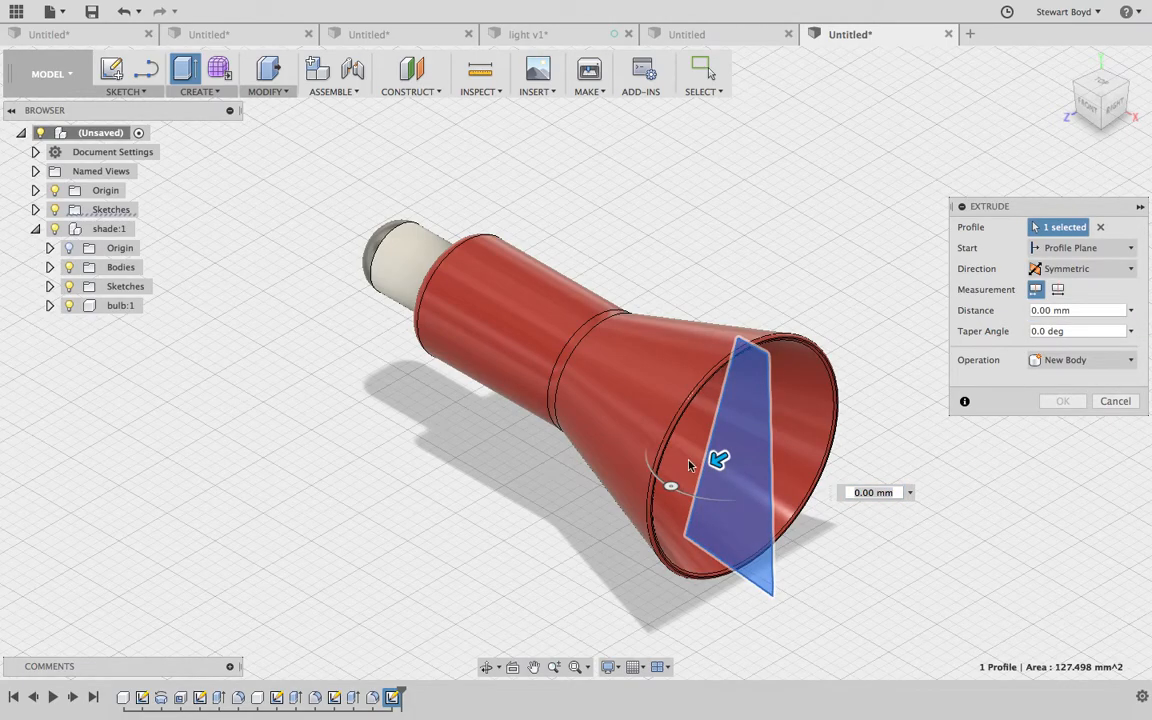
left_click_drag(699, 463, 540, 478)
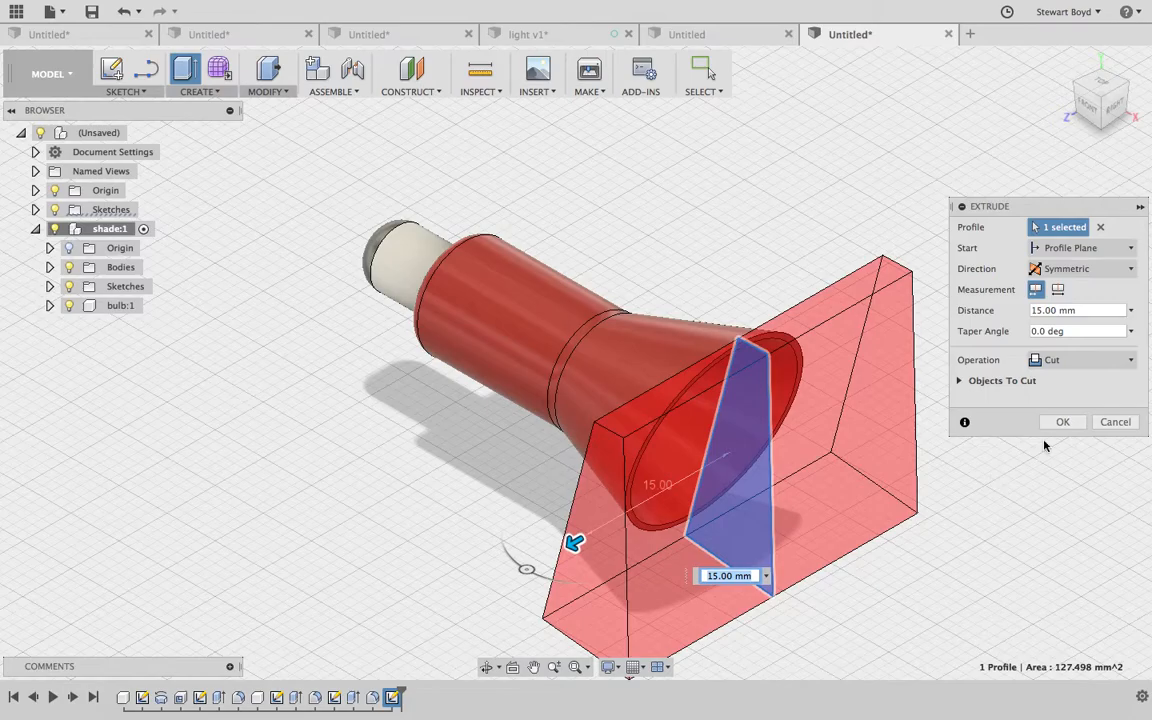
left_click(1062, 421)
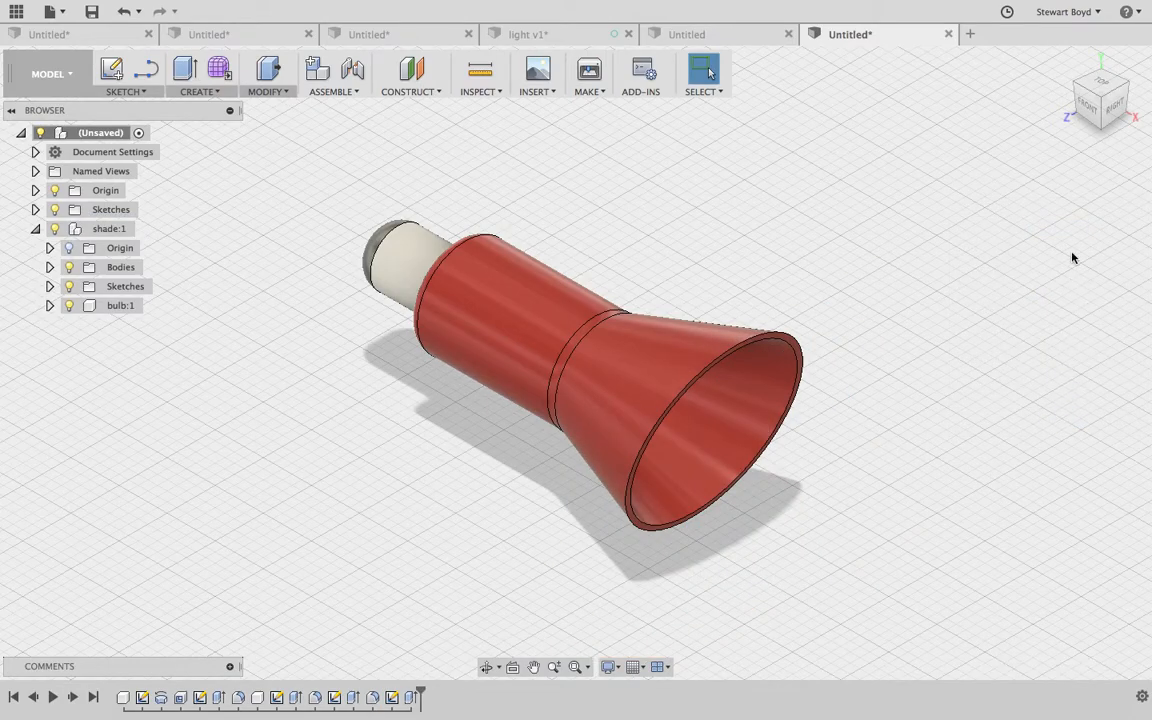
left_click(1085, 105)
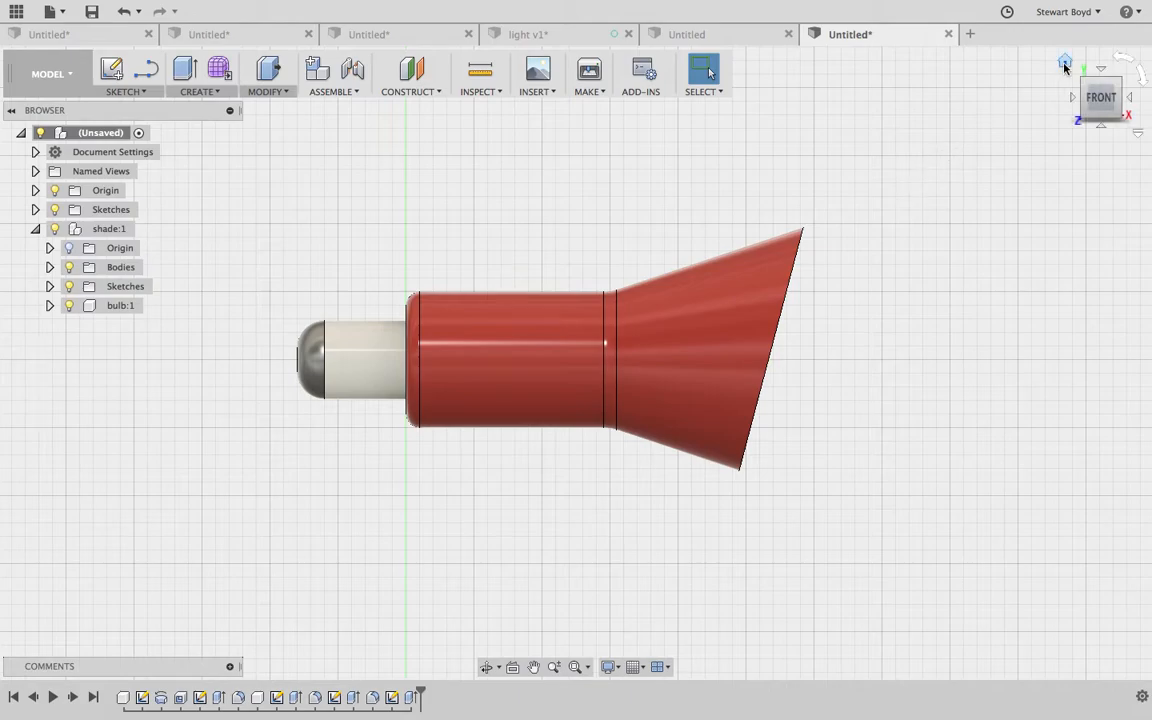
left_click(1064, 64)
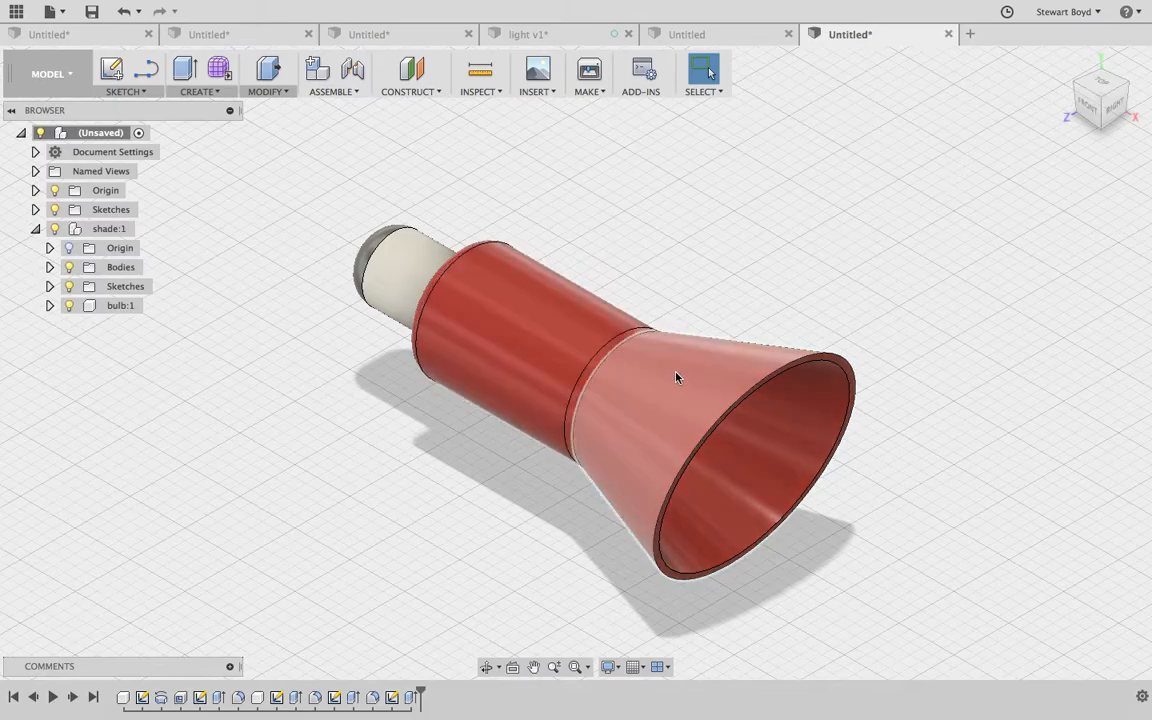
scroll(676, 377, "up", 2)
scroll(676, 377, "down", 5)
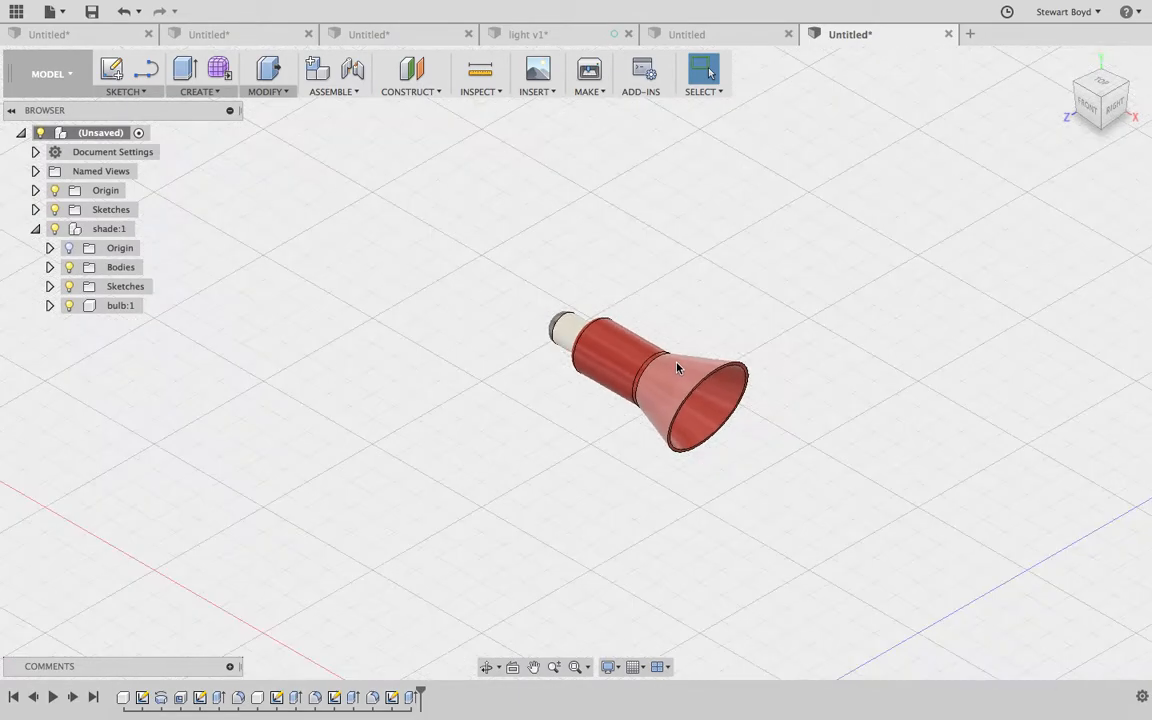
Step: Move the shade and bulb bodies 10 mm down toward the origin and tilt them by a Y angle of -20 degrees
left_click(1087, 108)
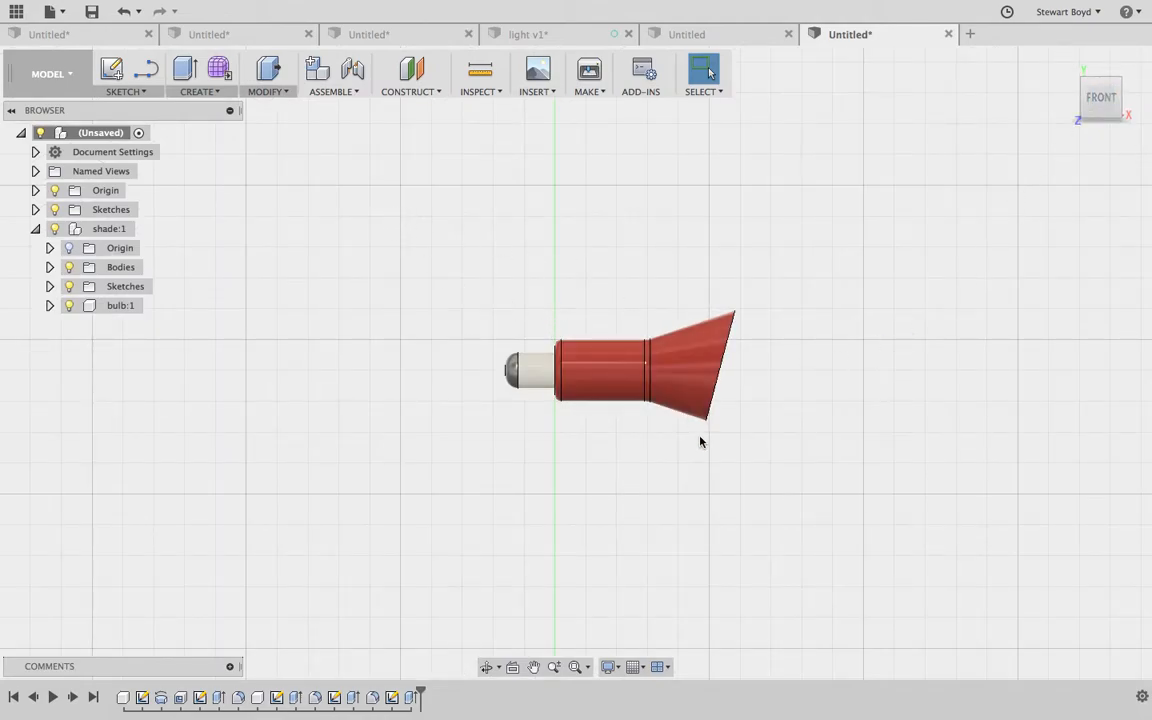
left_click_drag(411, 239, 839, 502)
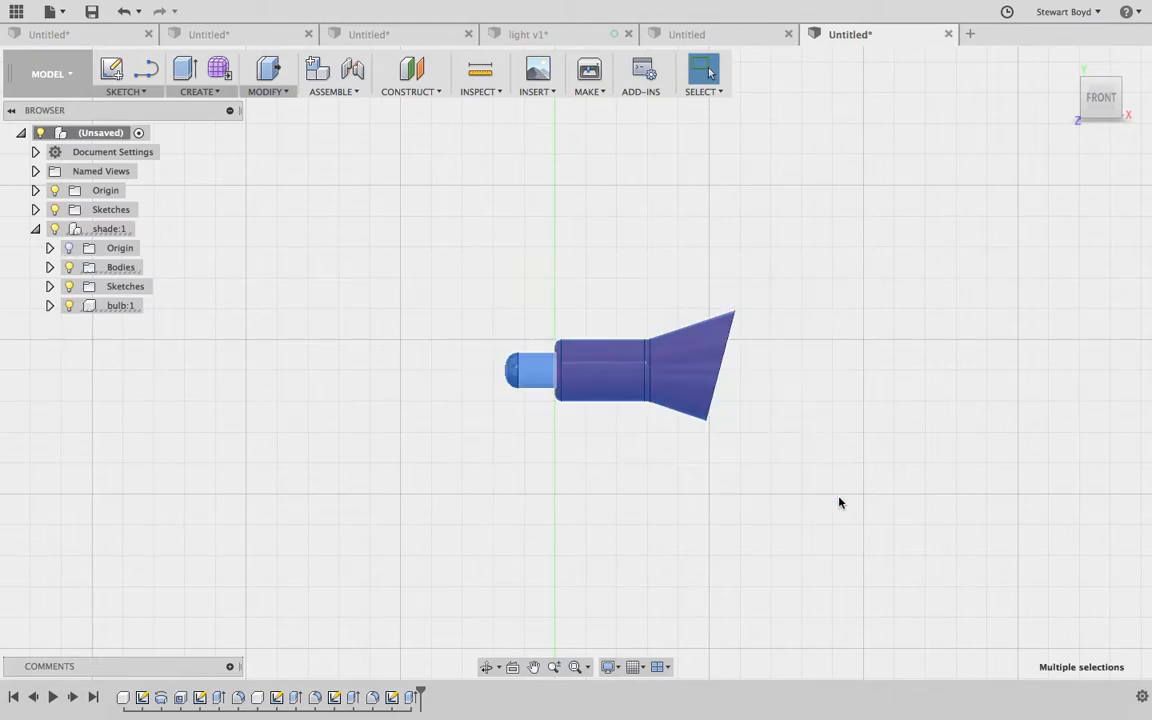
right_click(606, 388)
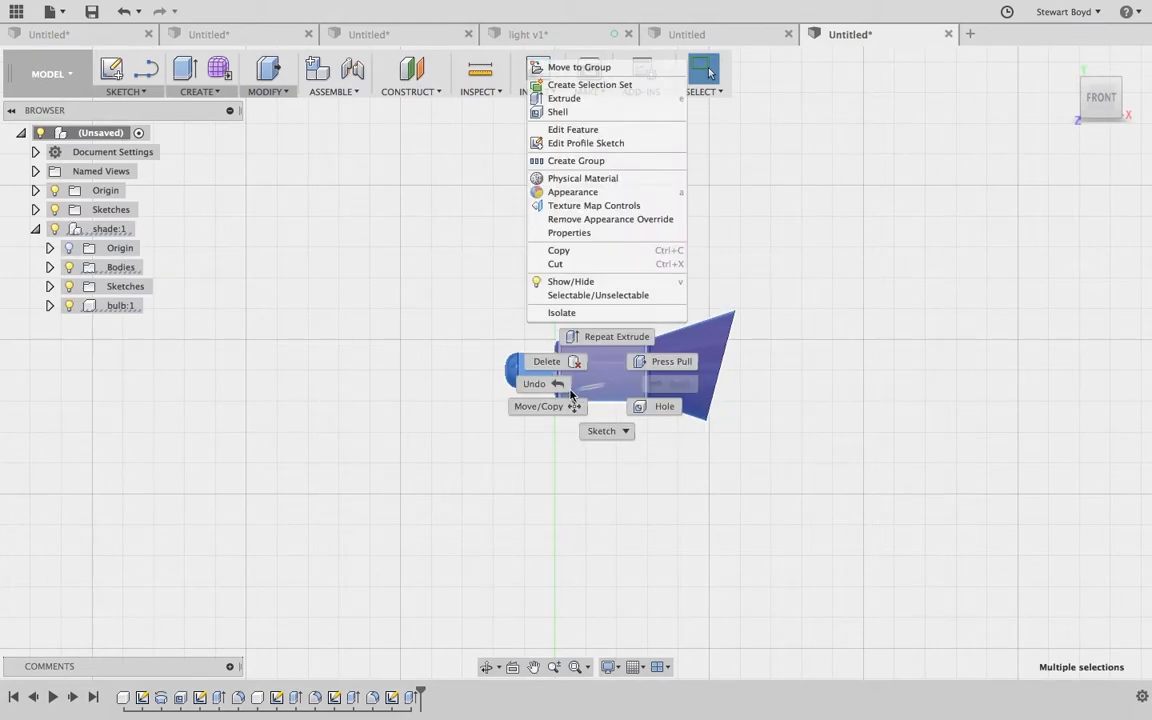
left_click(573, 407)
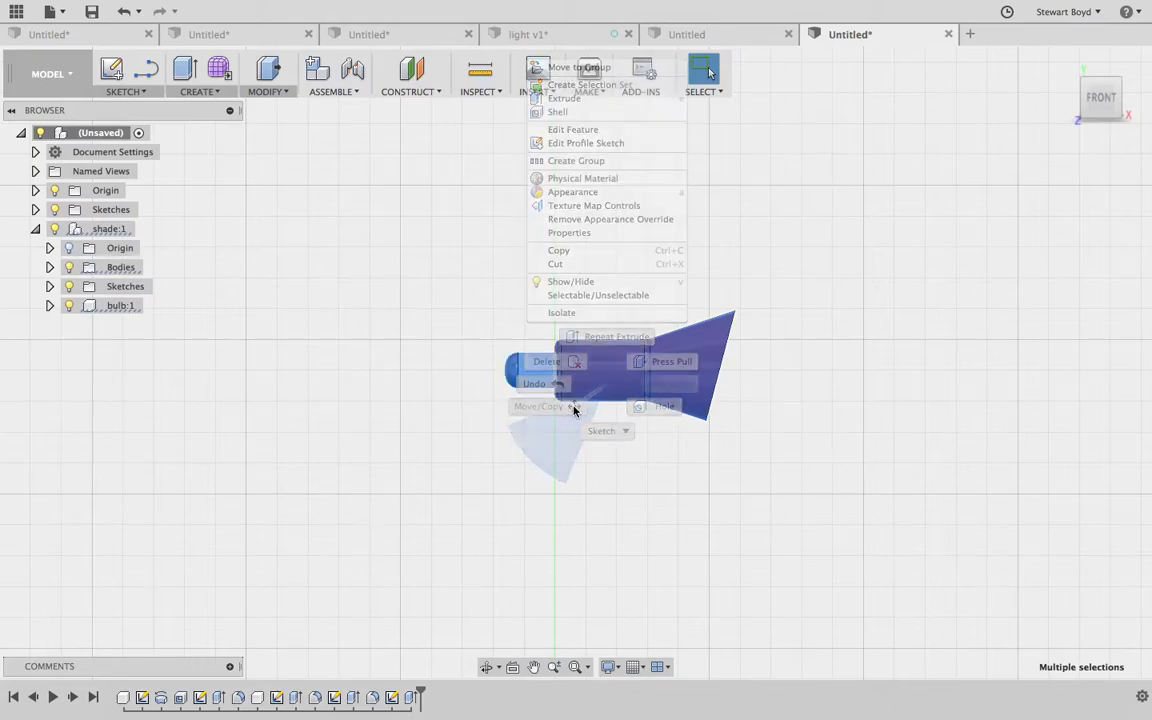
left_click_drag(555, 420, 555, 358)
scroll(563, 375, "down", 2)
scroll(565, 377, "down", 3)
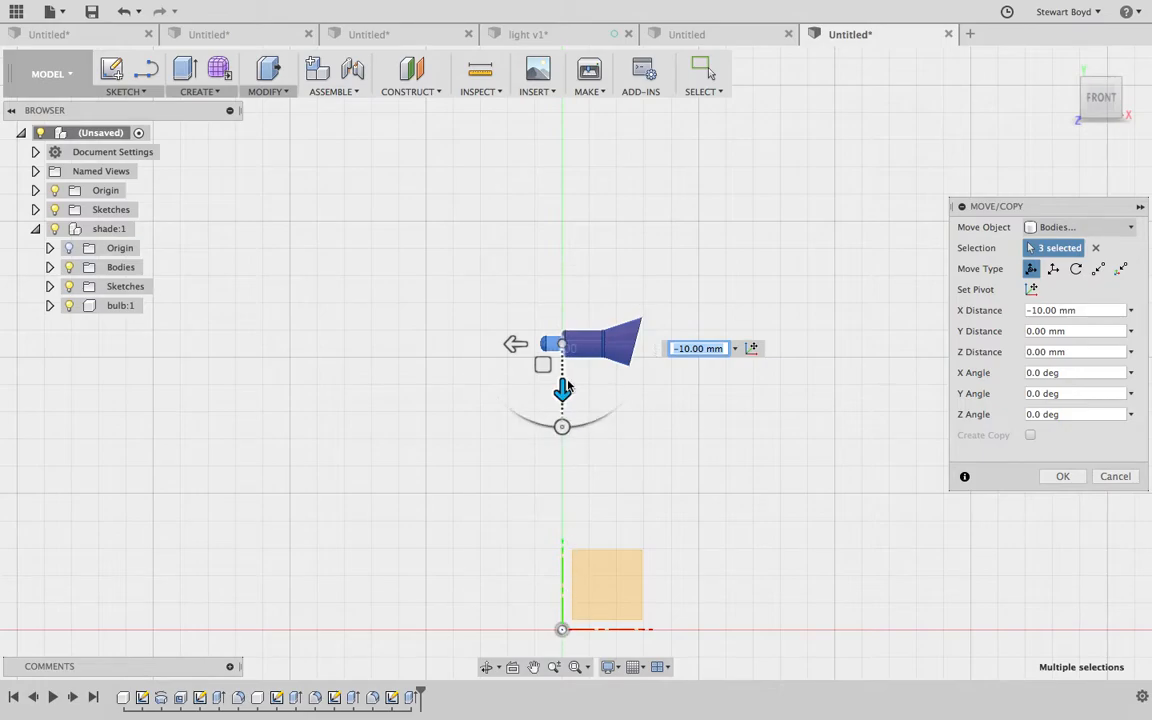
left_click_drag(562, 395, 566, 458)
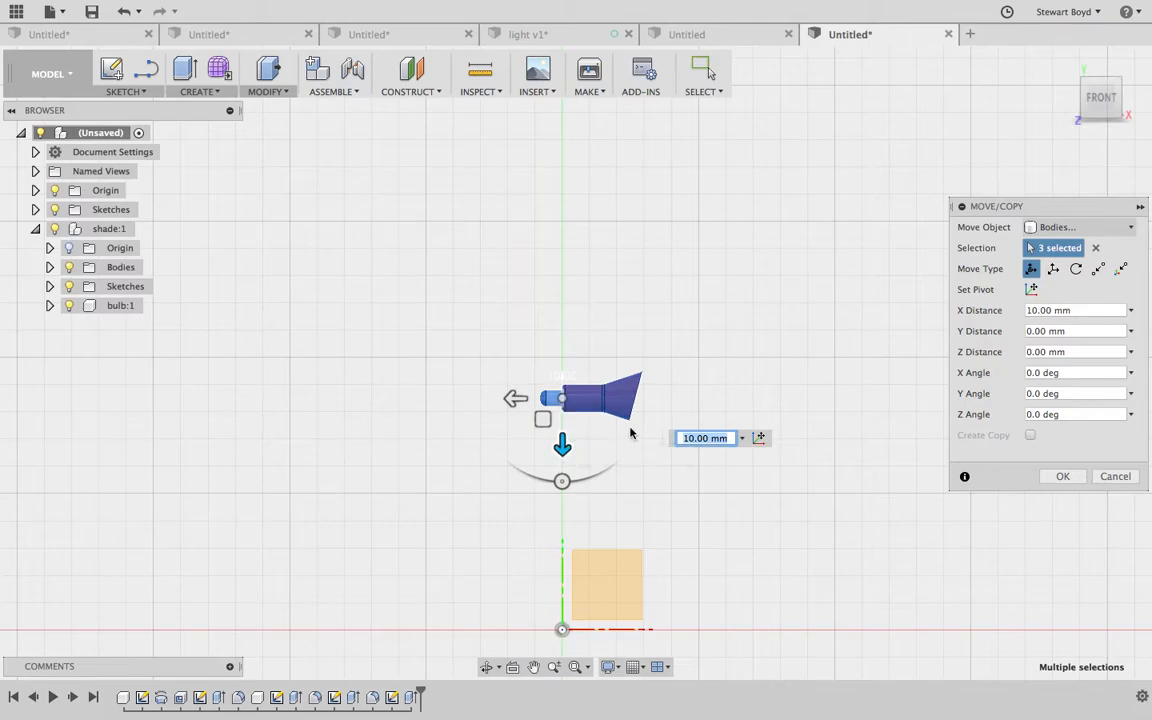
left_click_drag(563, 481, 535, 478)
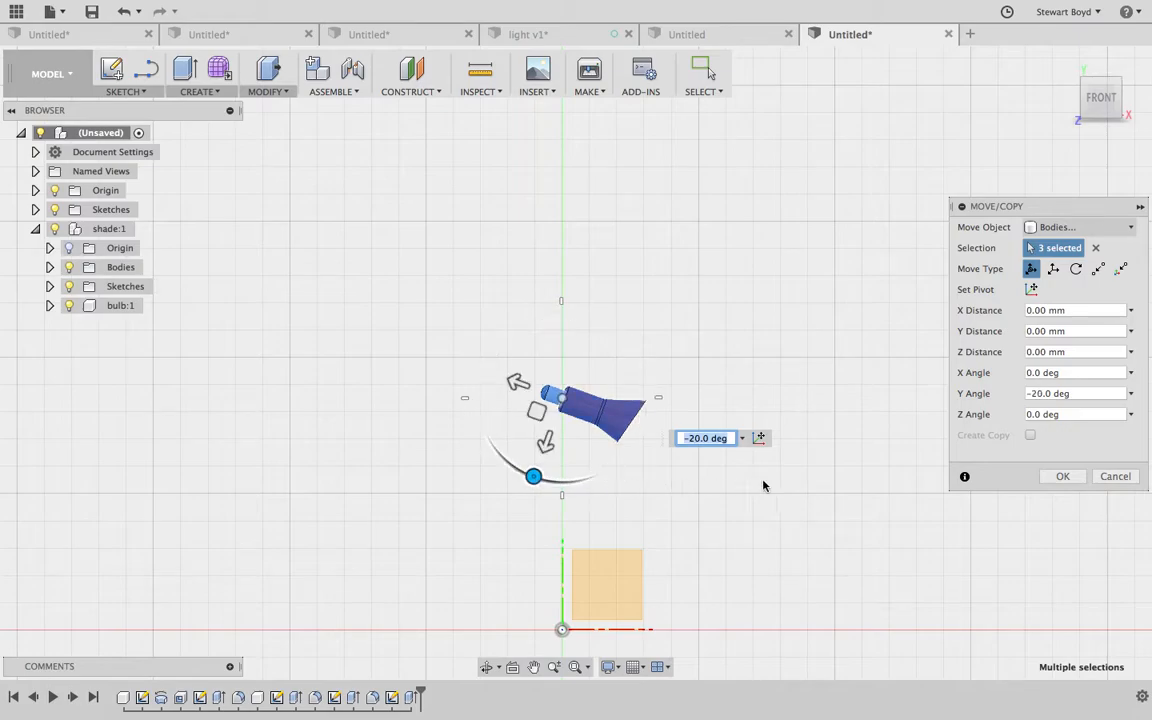
left_click(1064, 477)
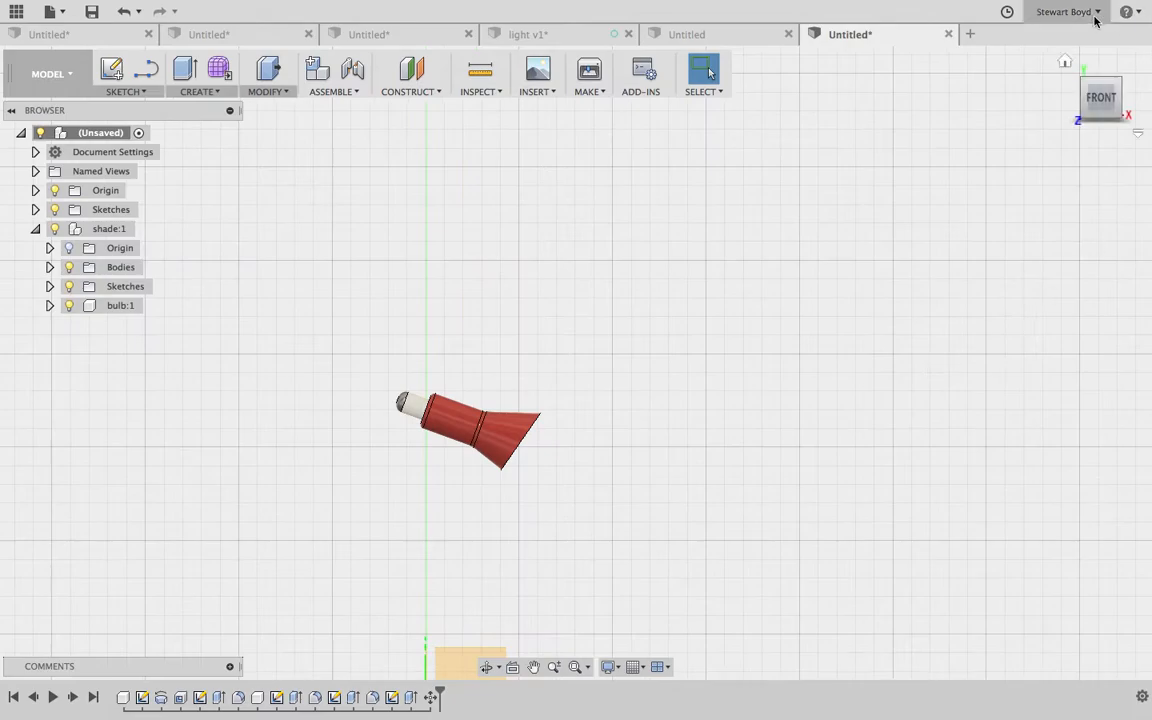
Step: Create a new empty component named support under the top-level assembly and make it active
left_click(1066, 65)
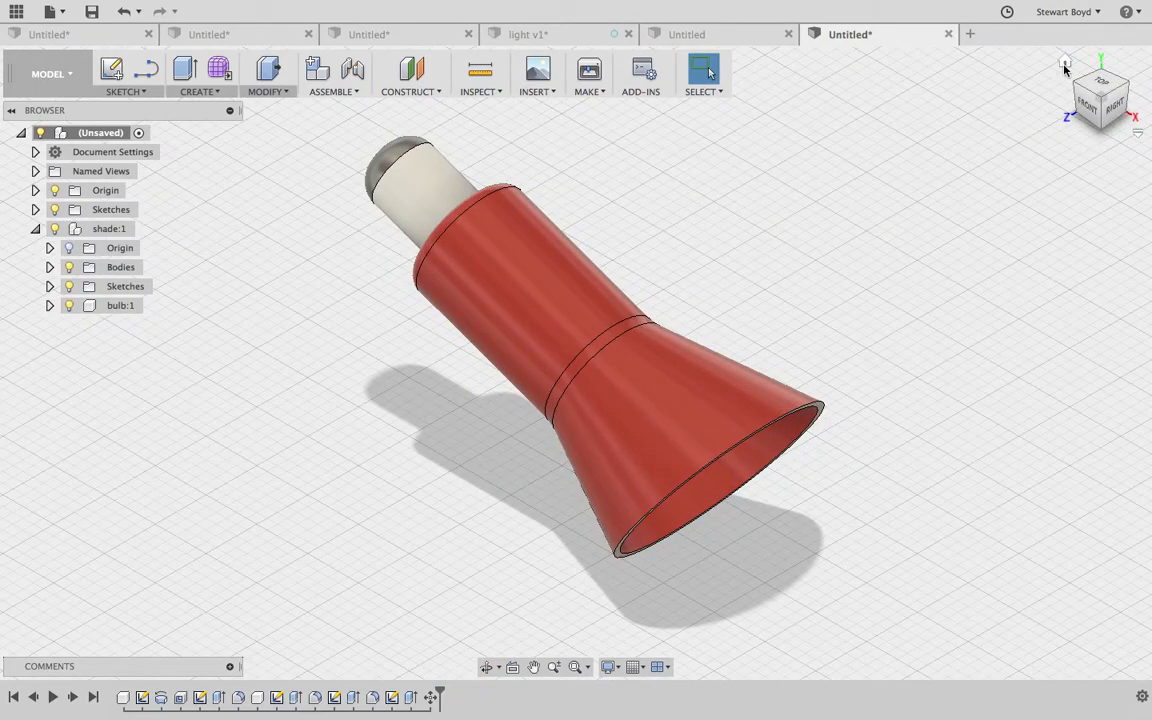
scroll(789, 368, "down", 6)
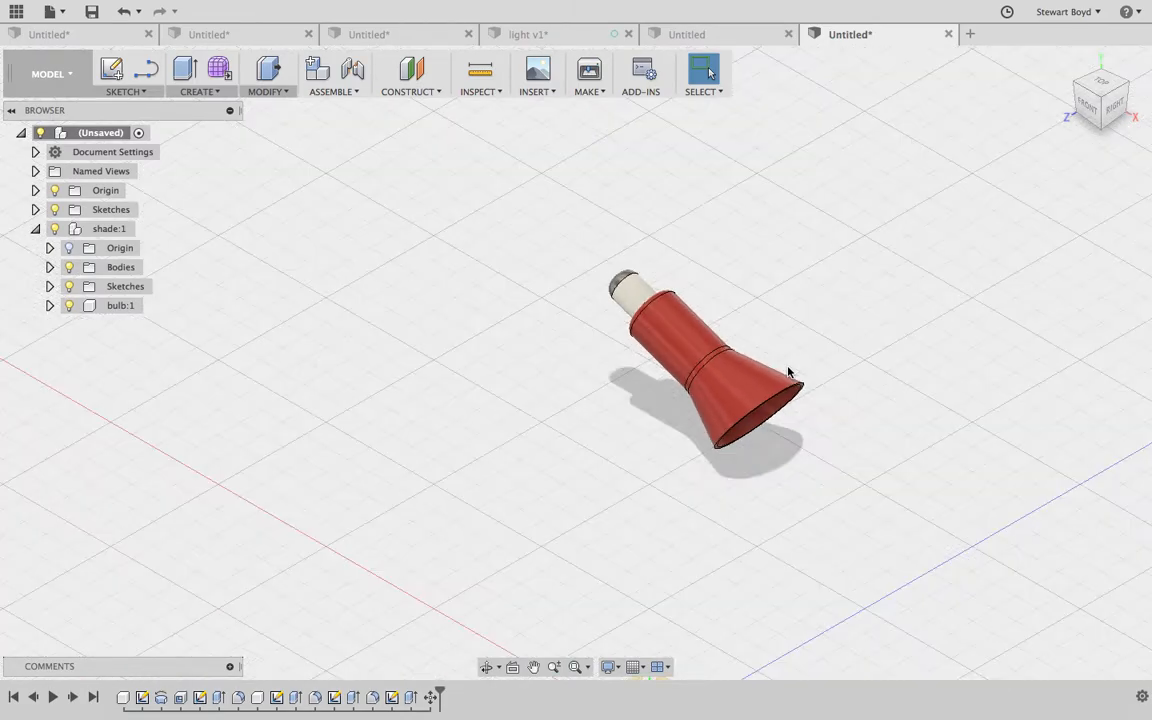
scroll(789, 372, "down", 2)
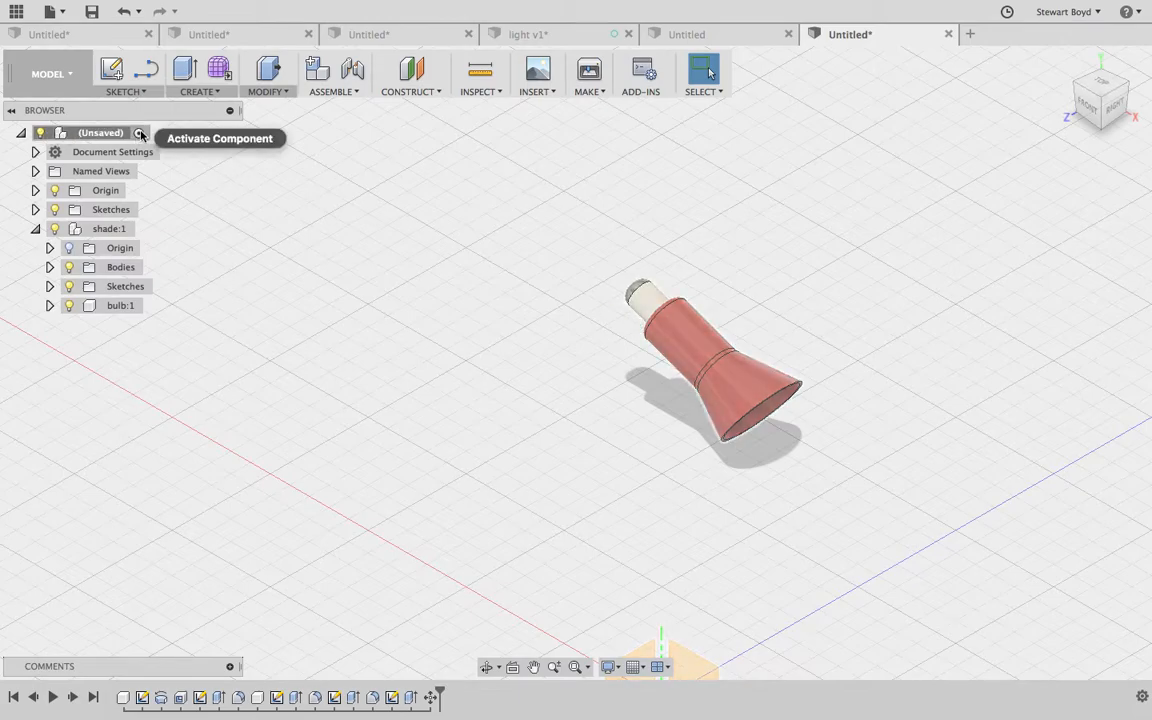
left_click(195, 91)
left_click(225, 108)
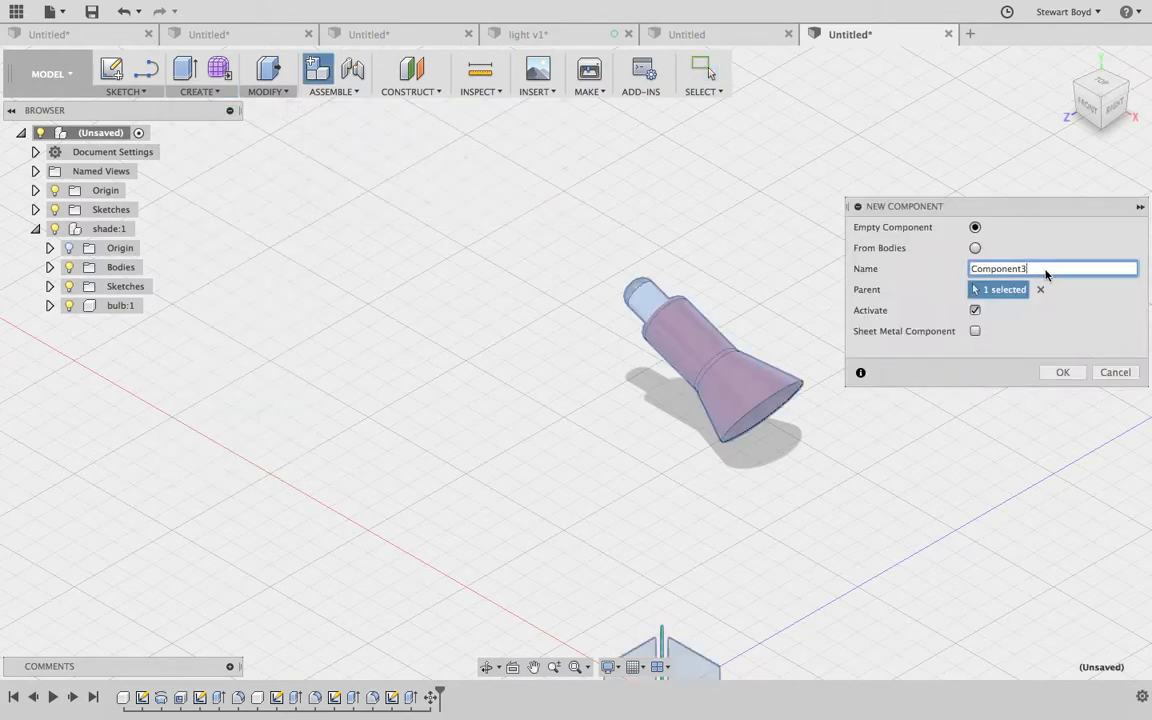
type("support")
key("Return")
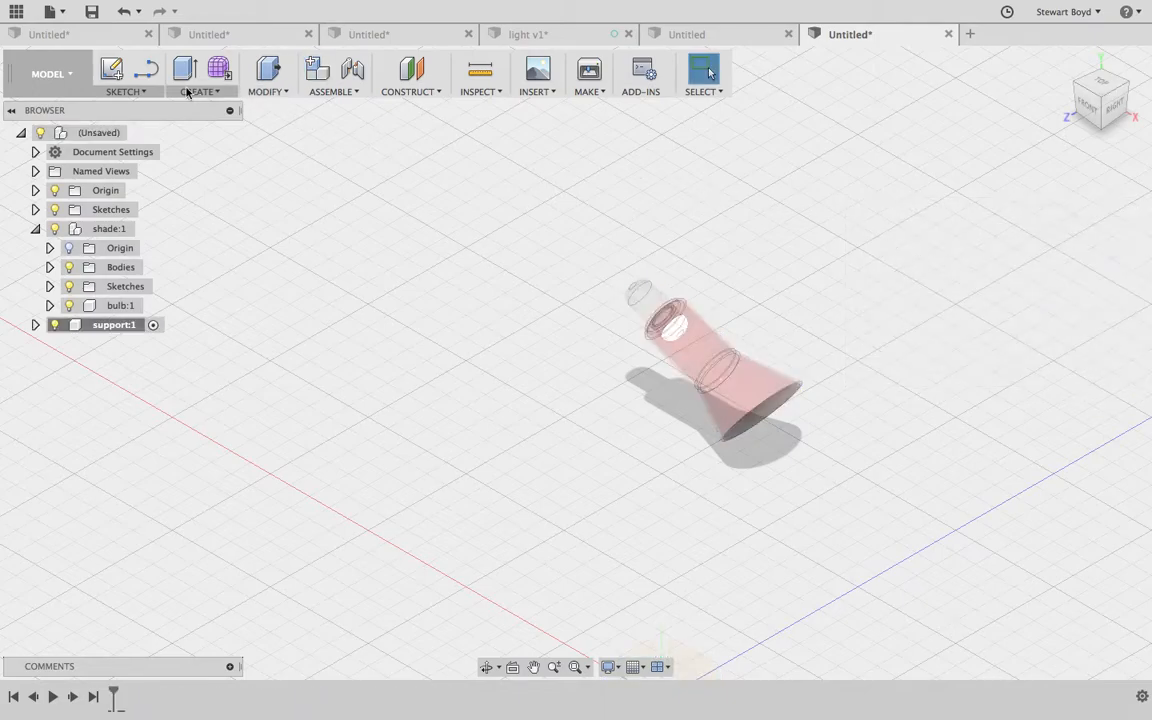
Step: Start a sketch for the support component on the front (XY) origin plane
left_click(110, 69)
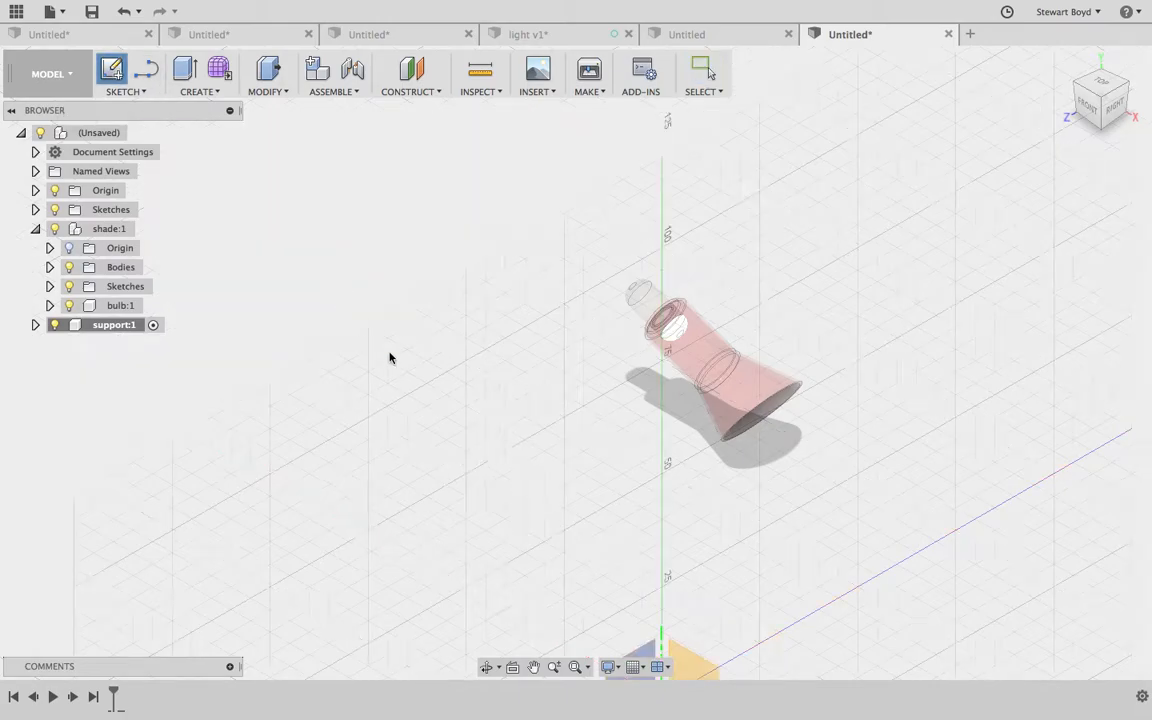
left_click(533, 667)
left_click_drag(589, 537, 511, 390)
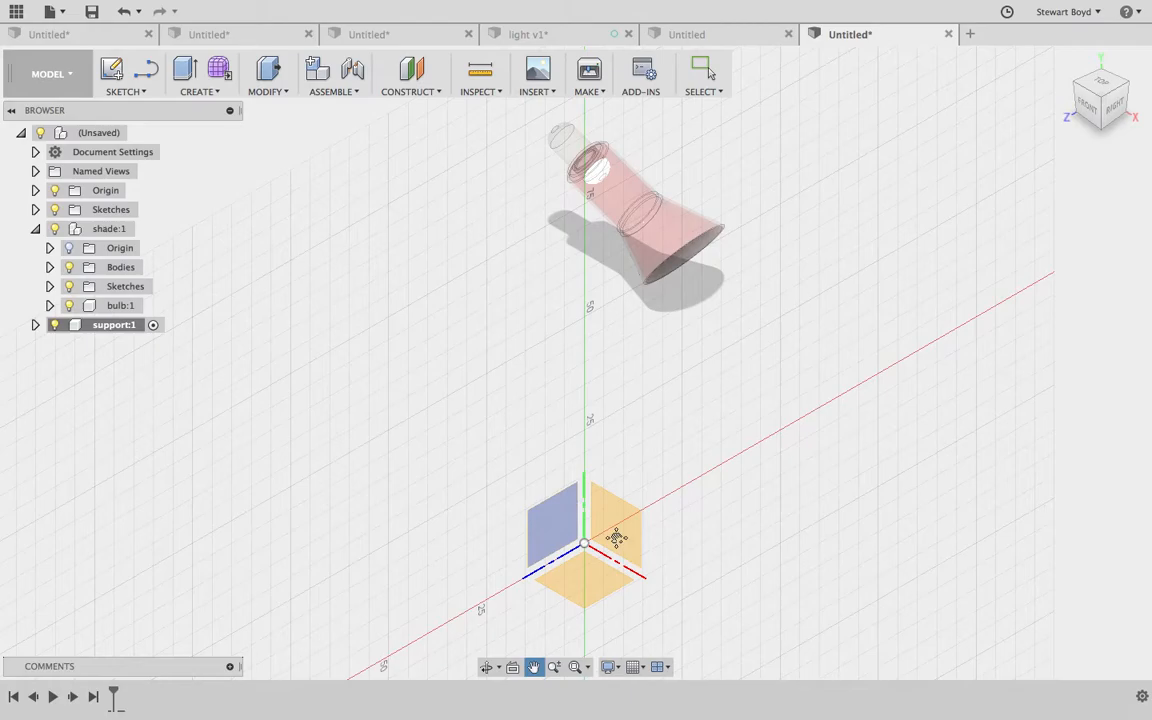
key("Escape")
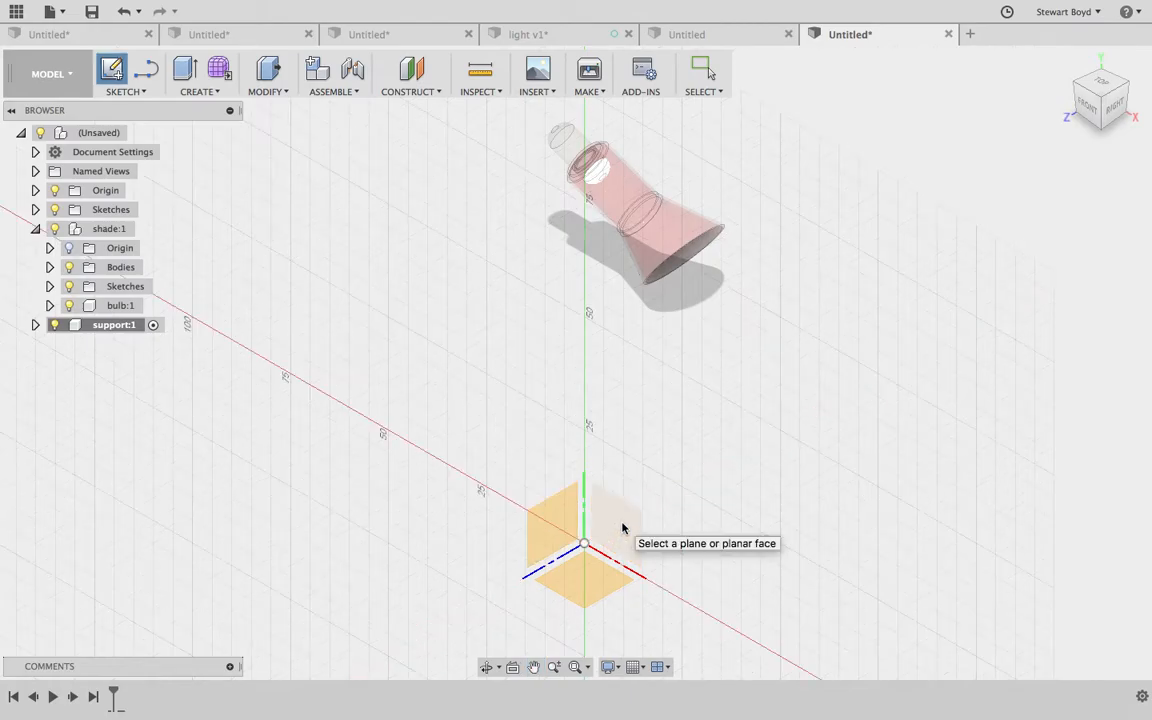
left_click(622, 527)
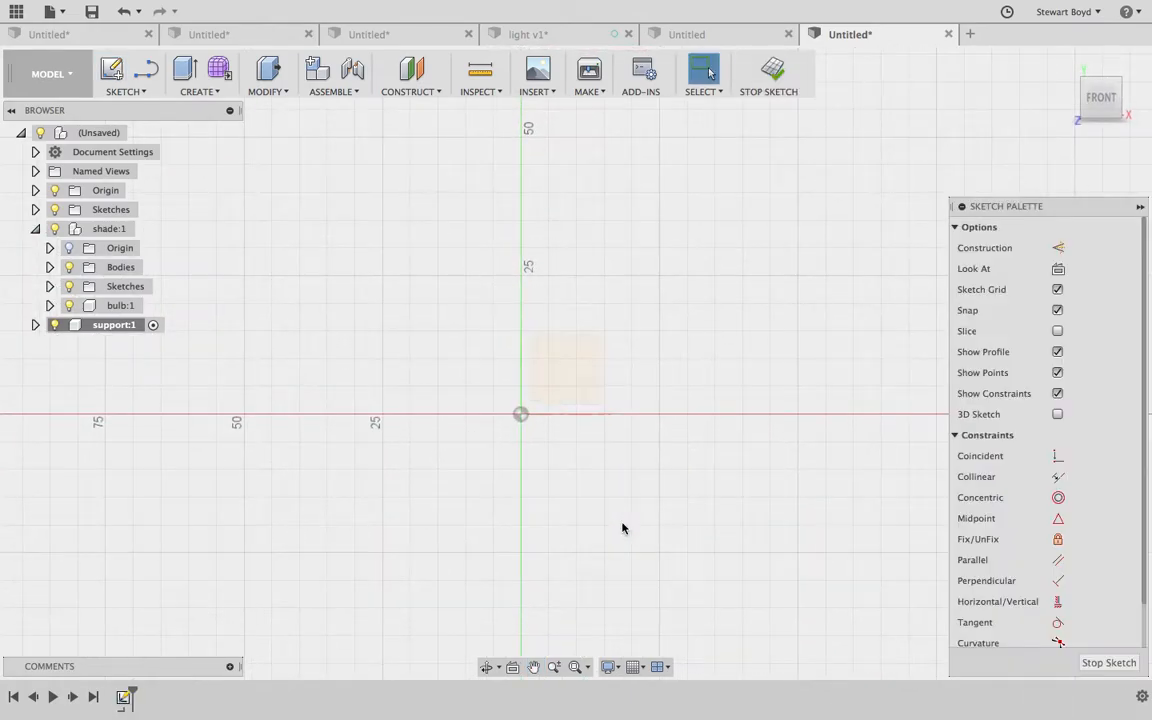
Step: Sketch an open four-point spline from about 20 mm beside the origin, bowing away from the shade's opening and ending above the bulb, and finish the sketch
left_click(534, 667)
left_click_drag(609, 520, 640, 680)
scroll(646, 588, "down", 2)
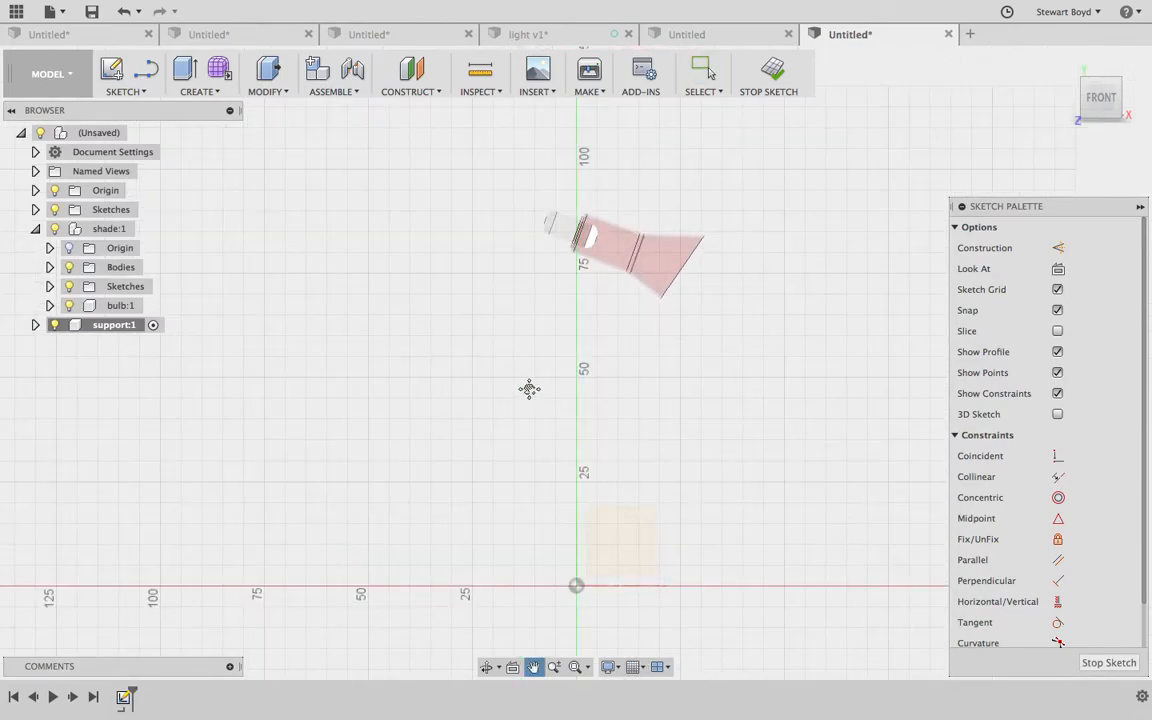
left_click_drag(545, 571, 517, 594)
scroll(525, 550, "up", 2)
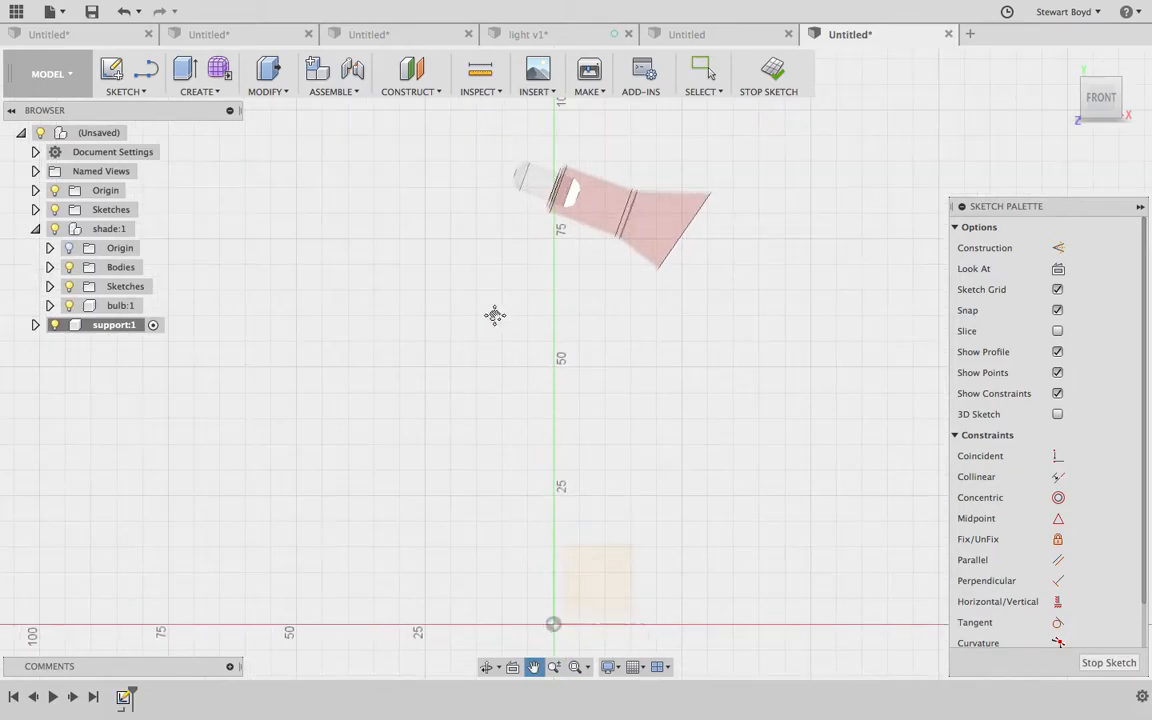
left_click(118, 93)
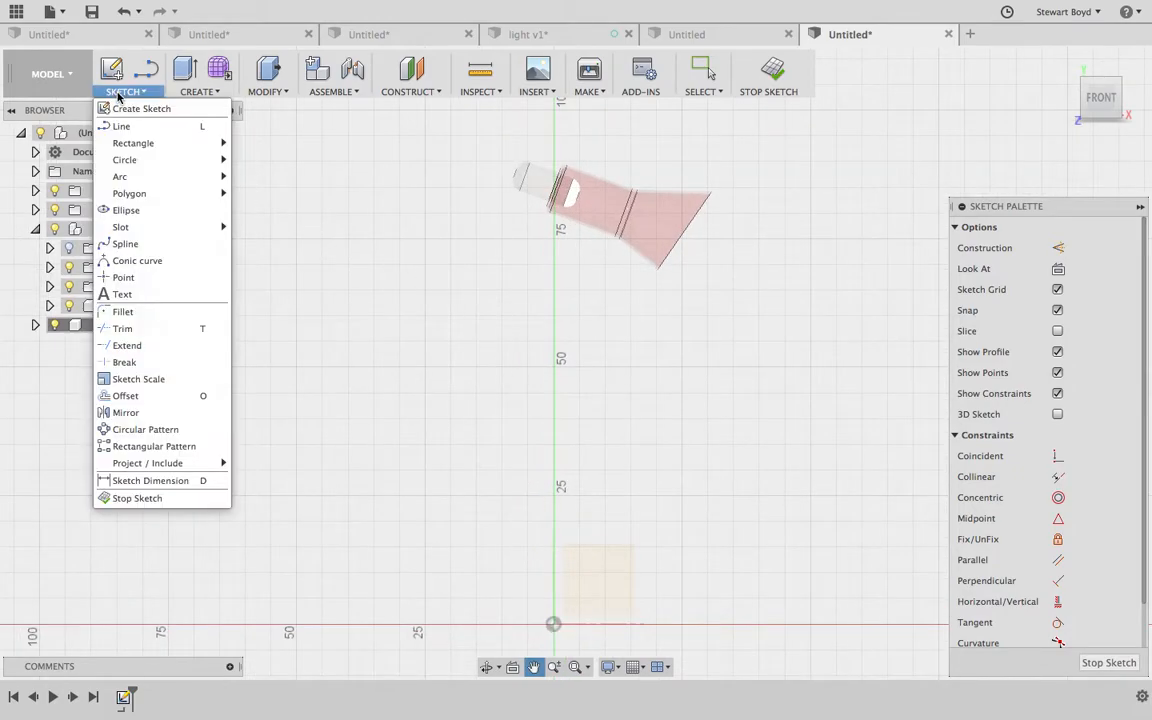
left_click(135, 244)
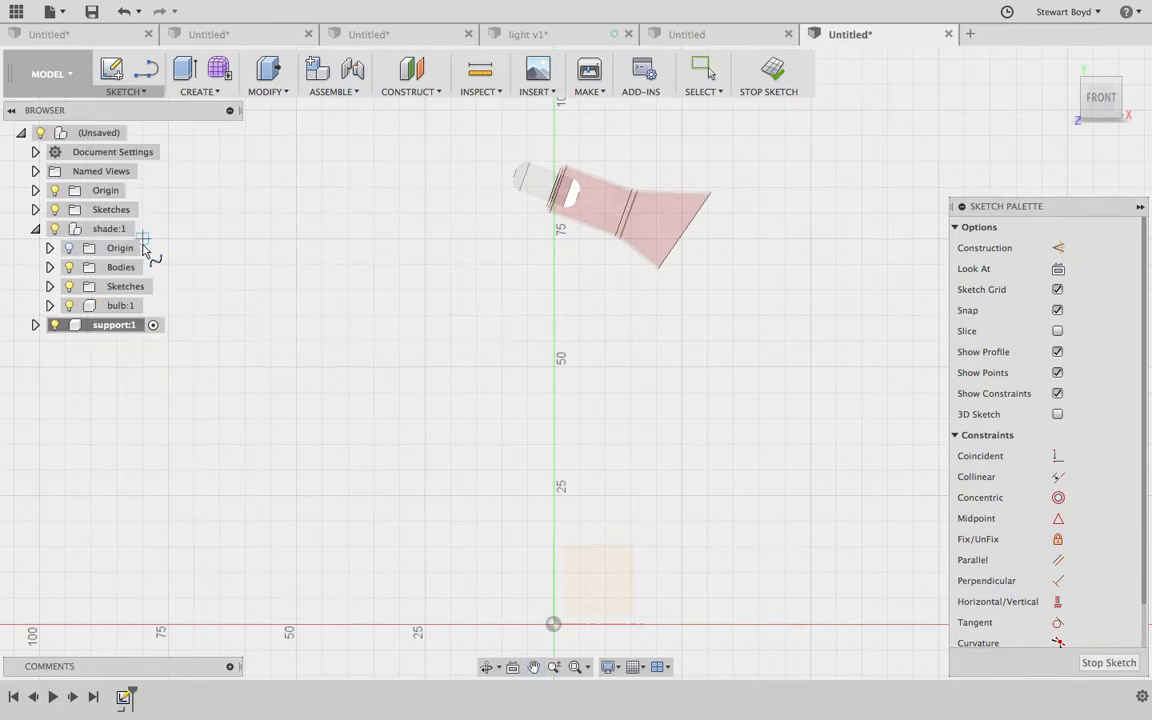
left_click(655, 622)
left_click(554, 547)
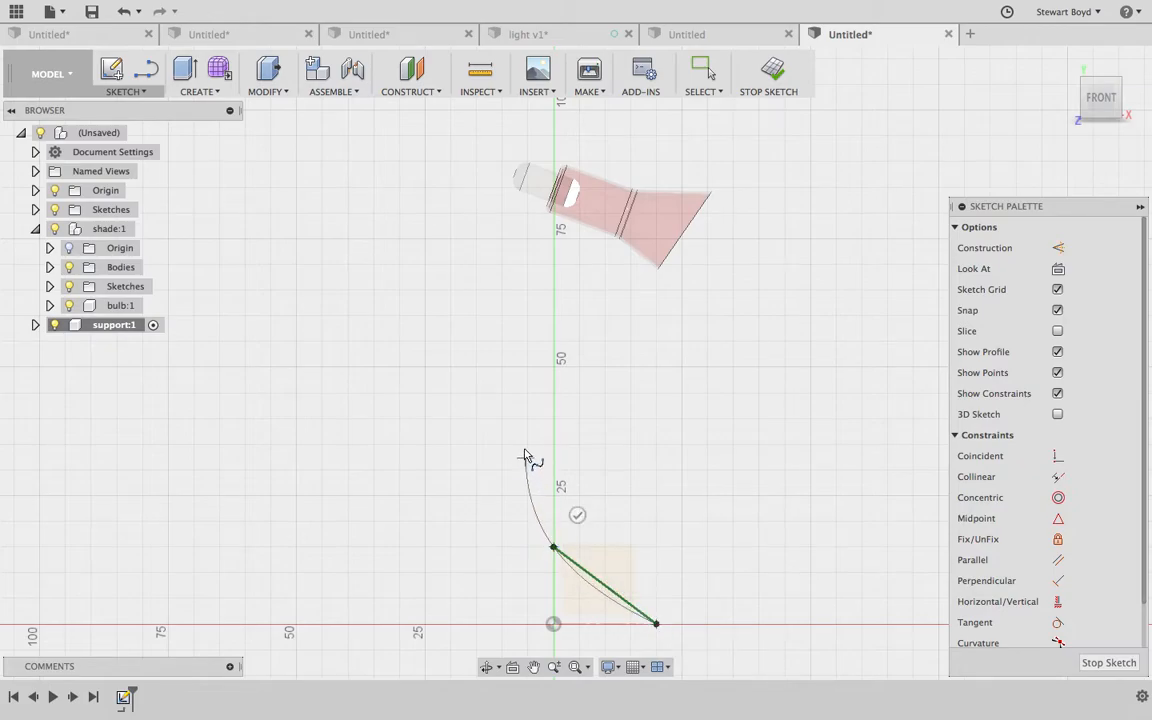
left_click(508, 407)
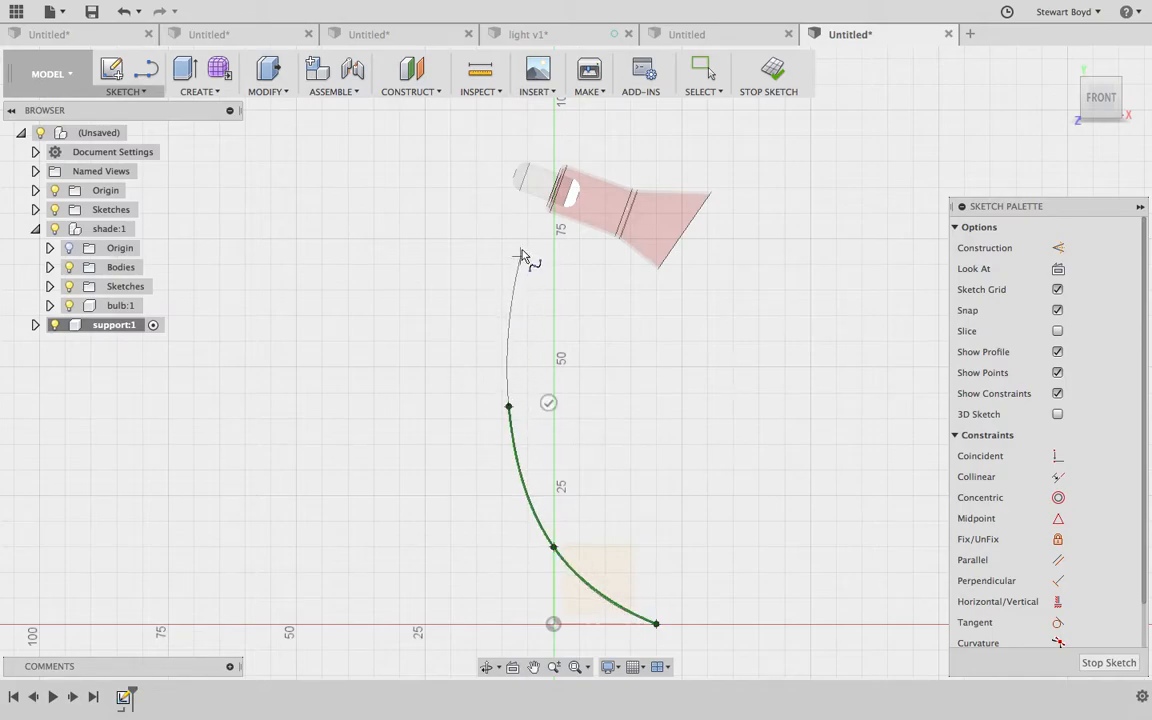
left_click(556, 130)
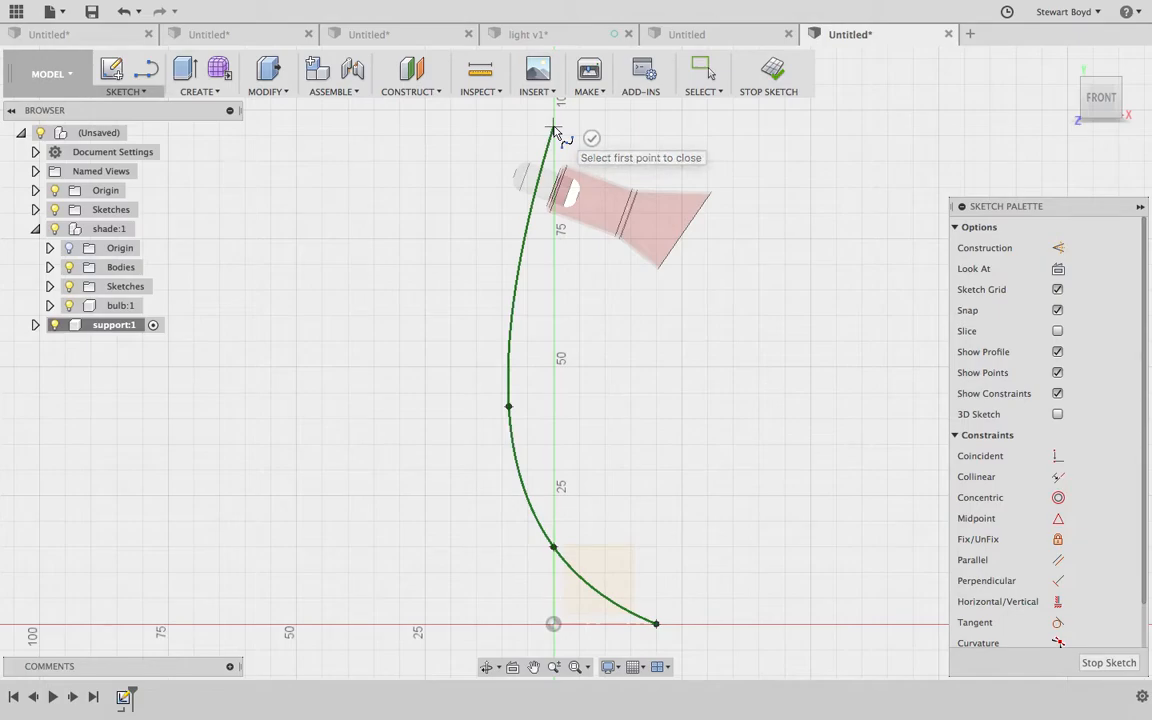
left_click(592, 138)
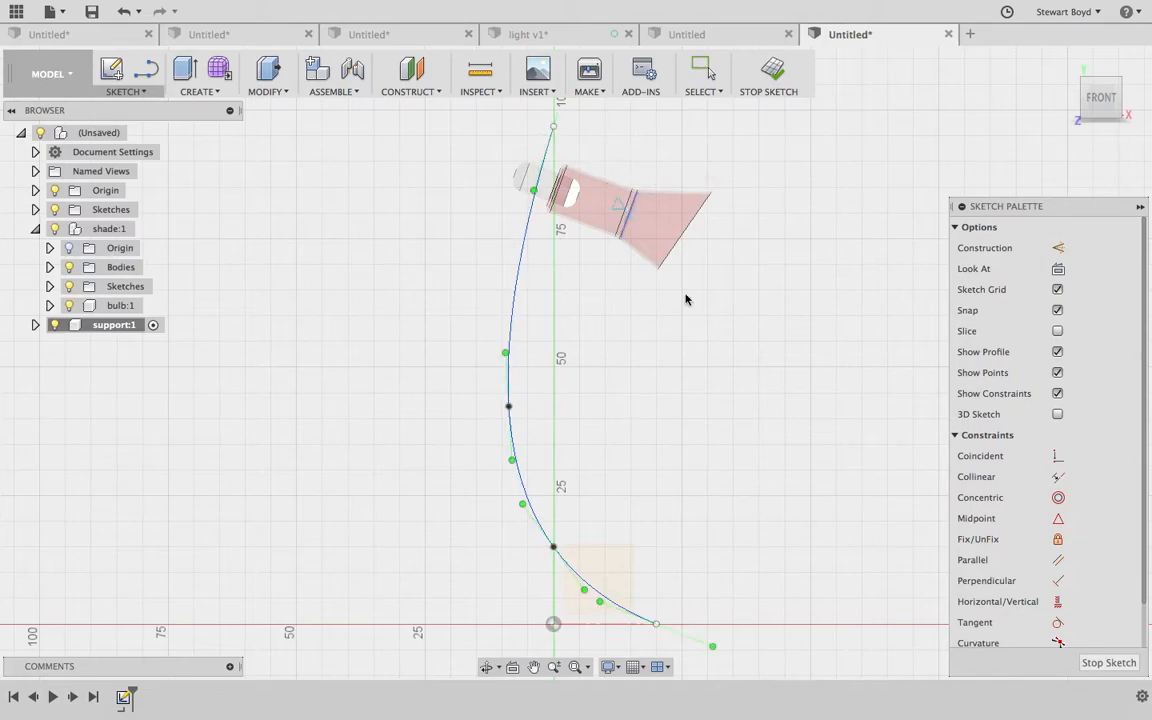
left_click(1107, 663)
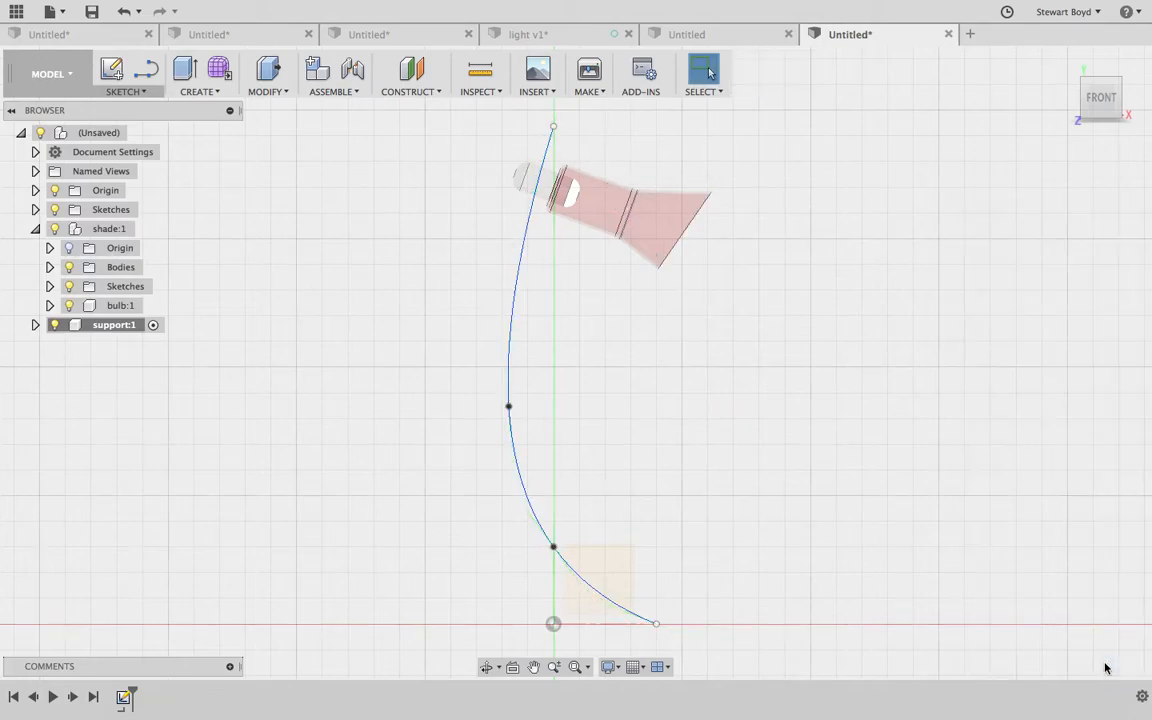
Step: Create a solid circular pipe along the support spline with a 2.5 mm section size as a new body
left_click(1065, 63)
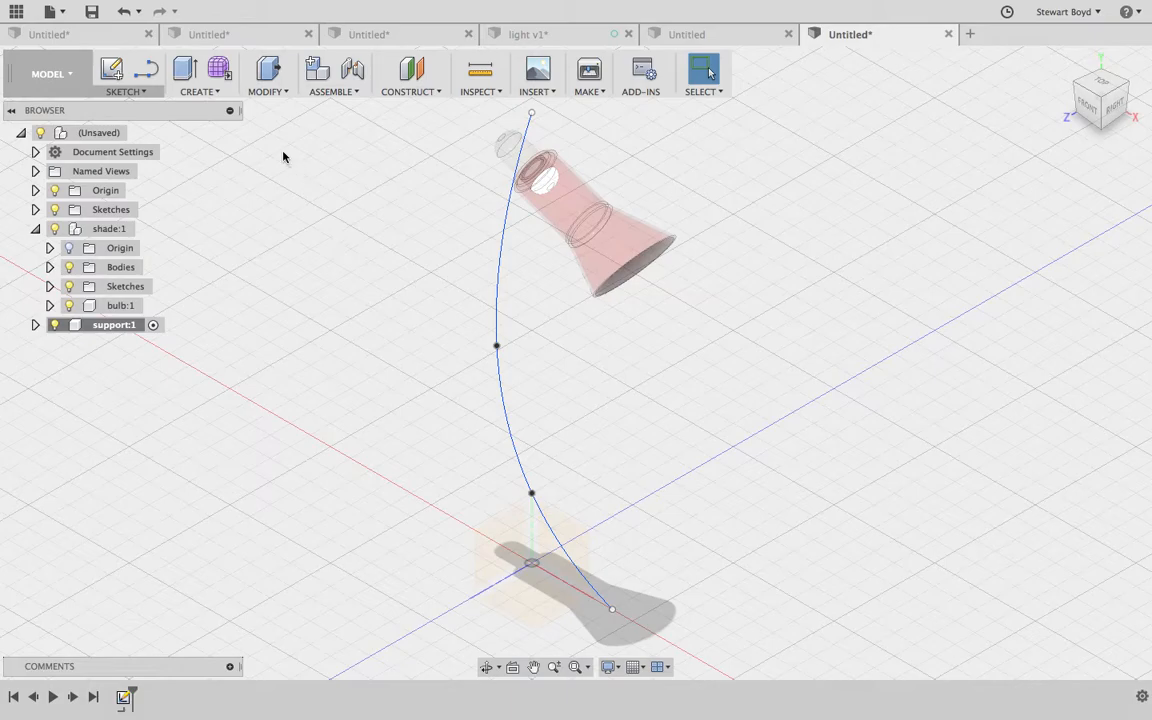
left_click(221, 93)
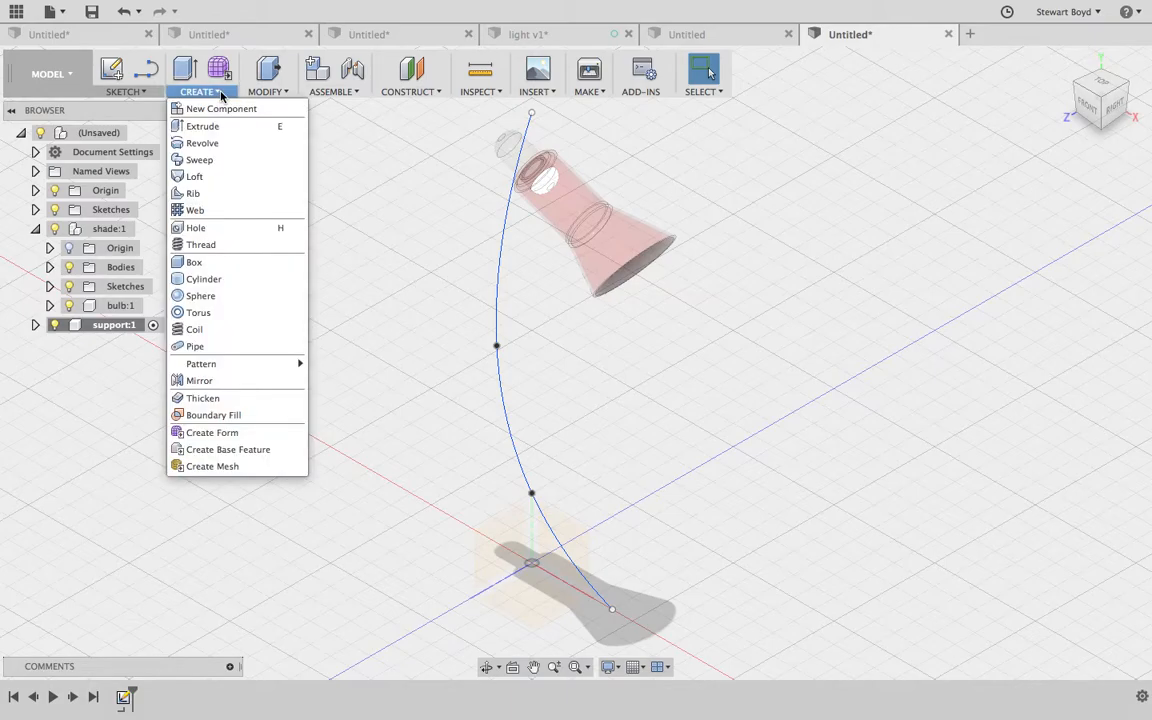
left_click(200, 346)
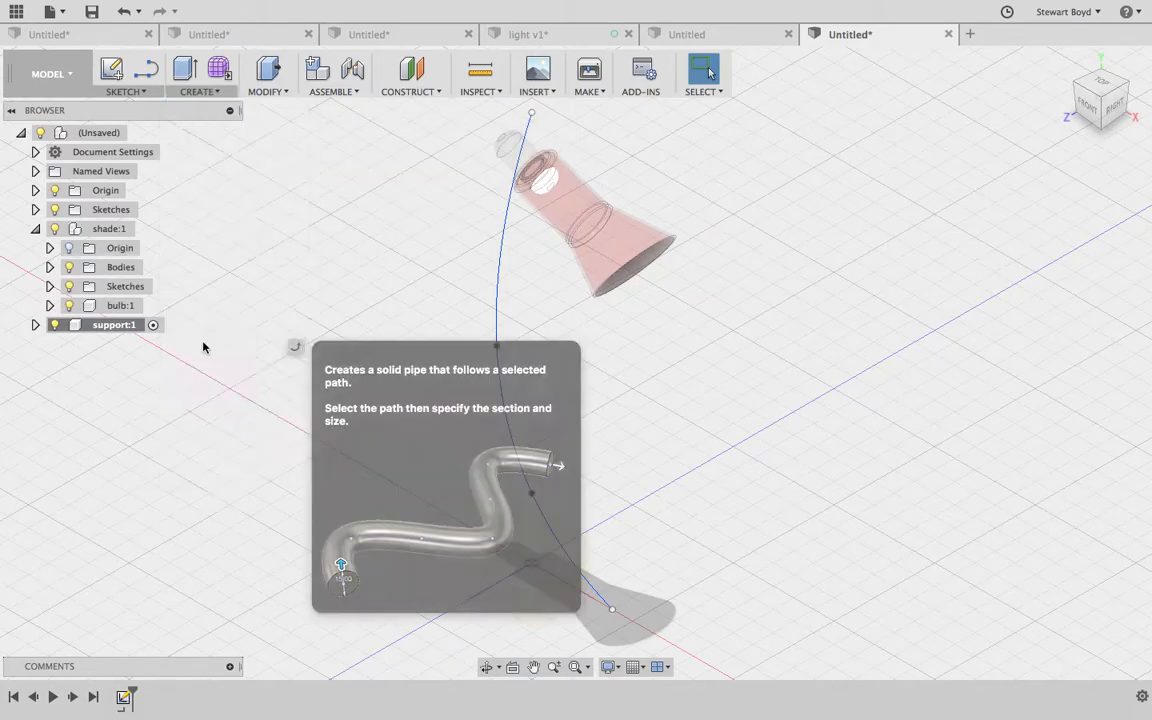
left_click(497, 335)
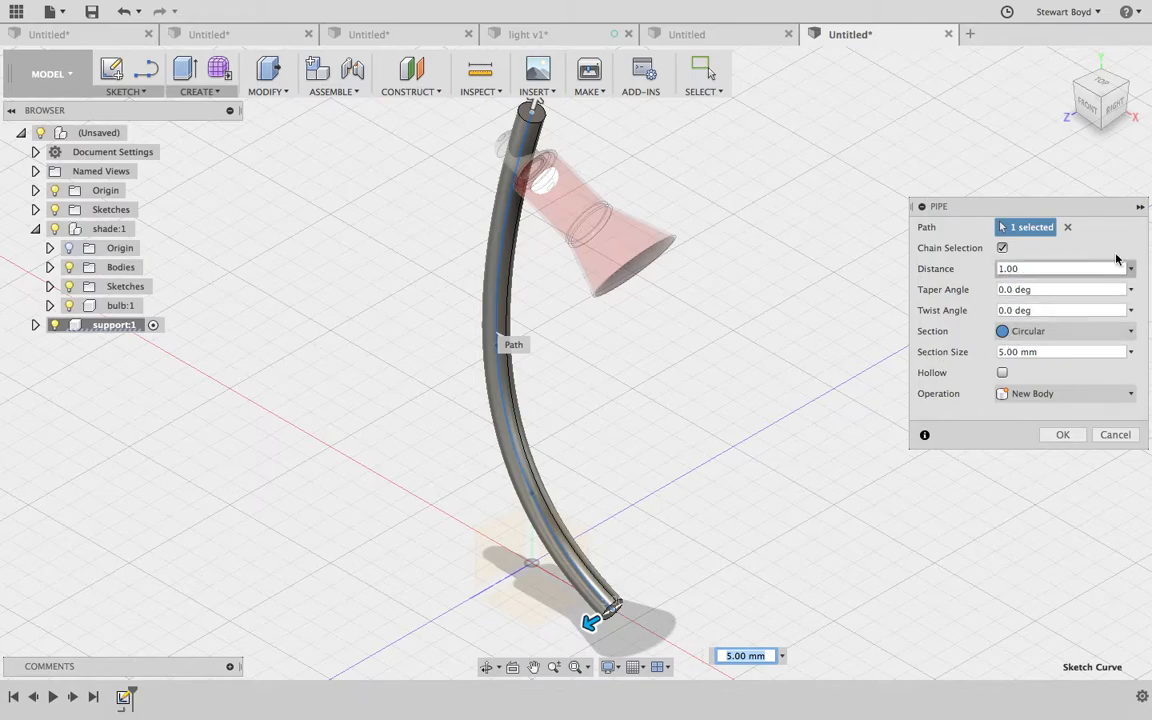
left_click(1088, 106)
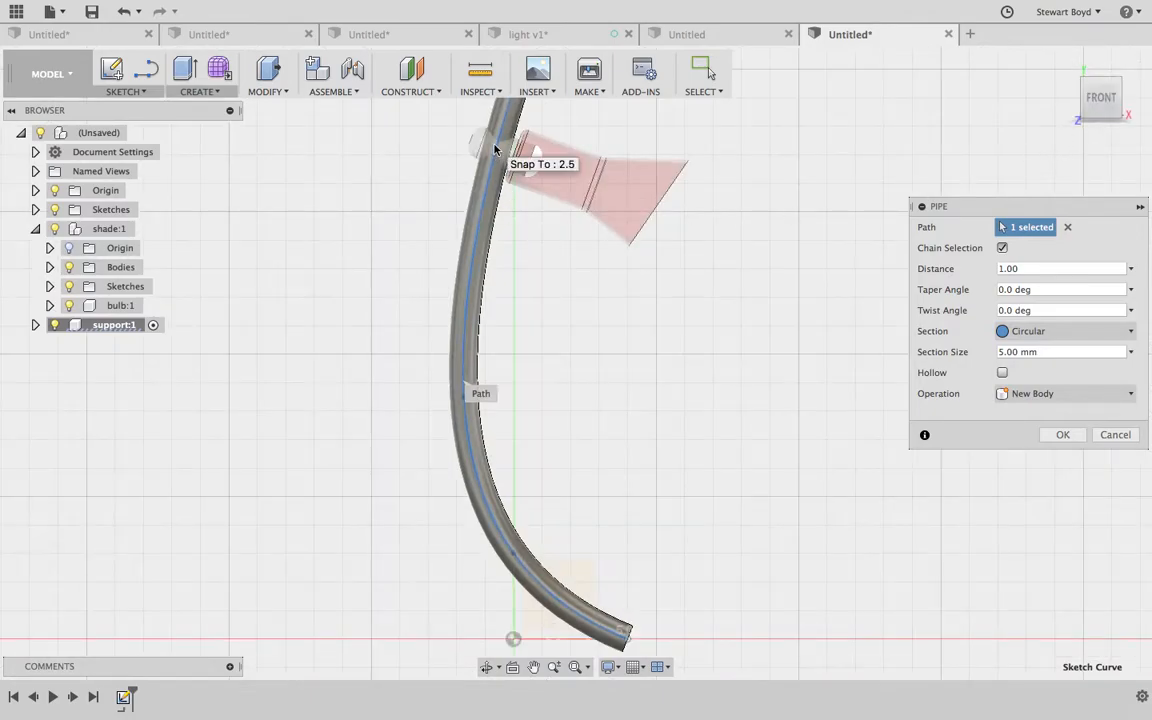
left_click(1045, 352)
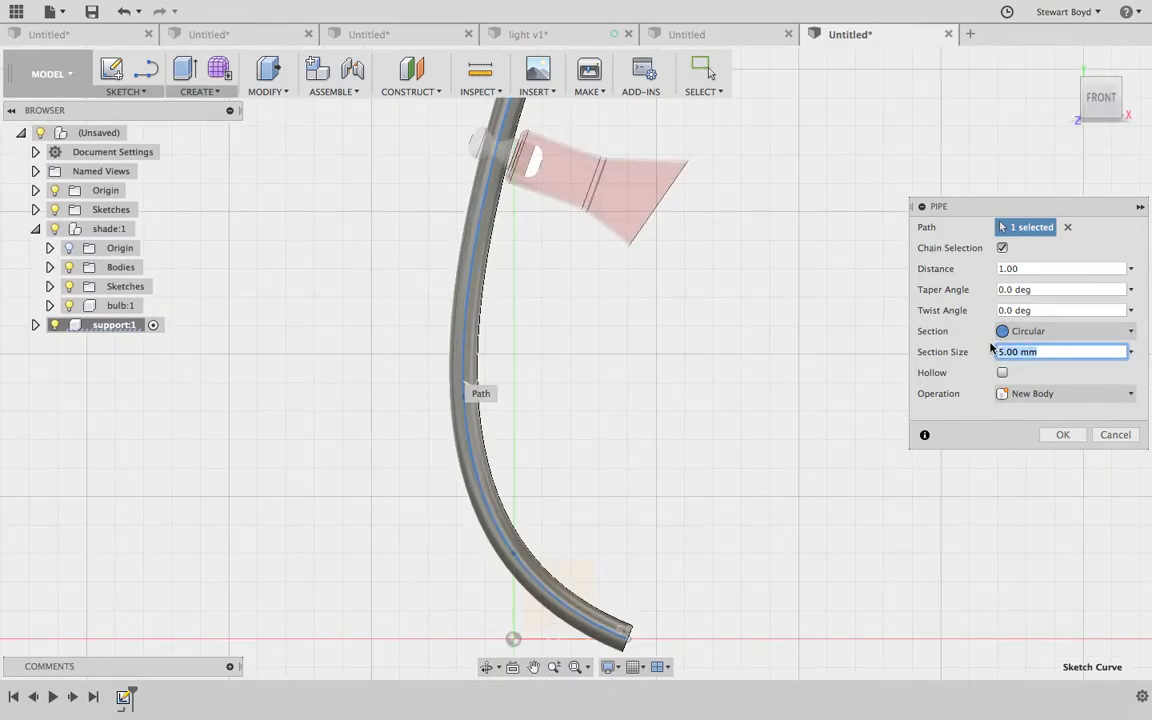
type("2.5")
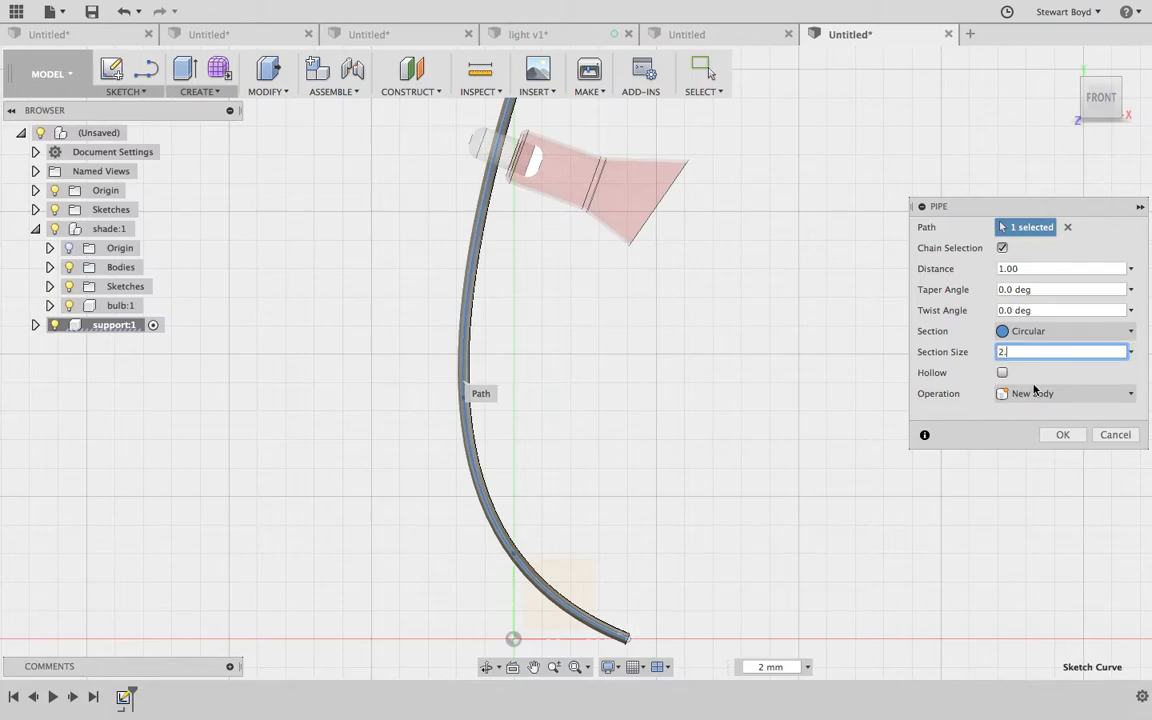
left_click(1058, 436)
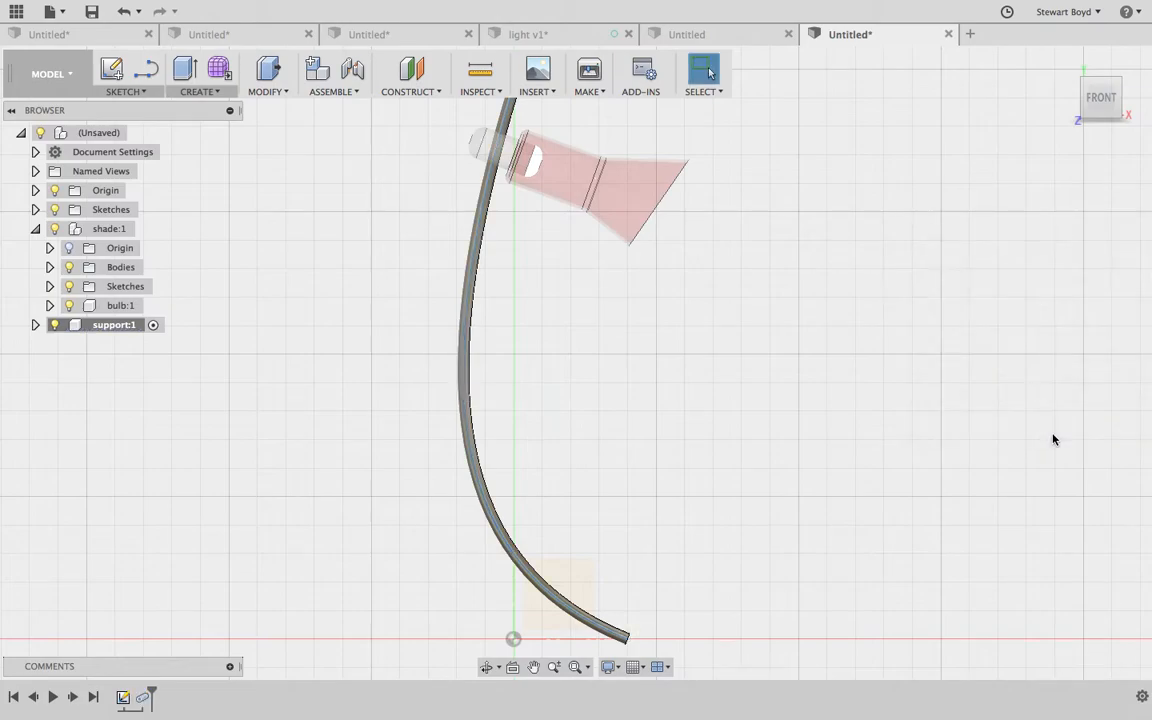
Step: Fillet the circular edge at the upper end of the support pipe with a 0.5 mm radius
left_click(1064, 62)
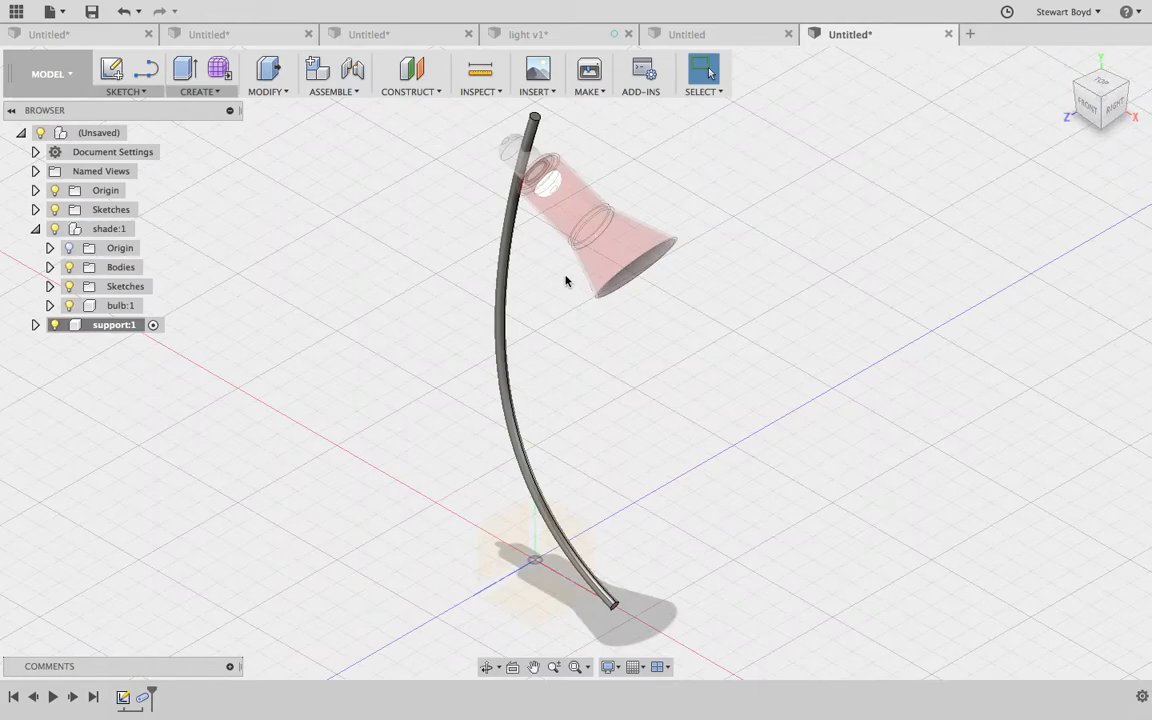
left_click(251, 91)
left_click(268, 123)
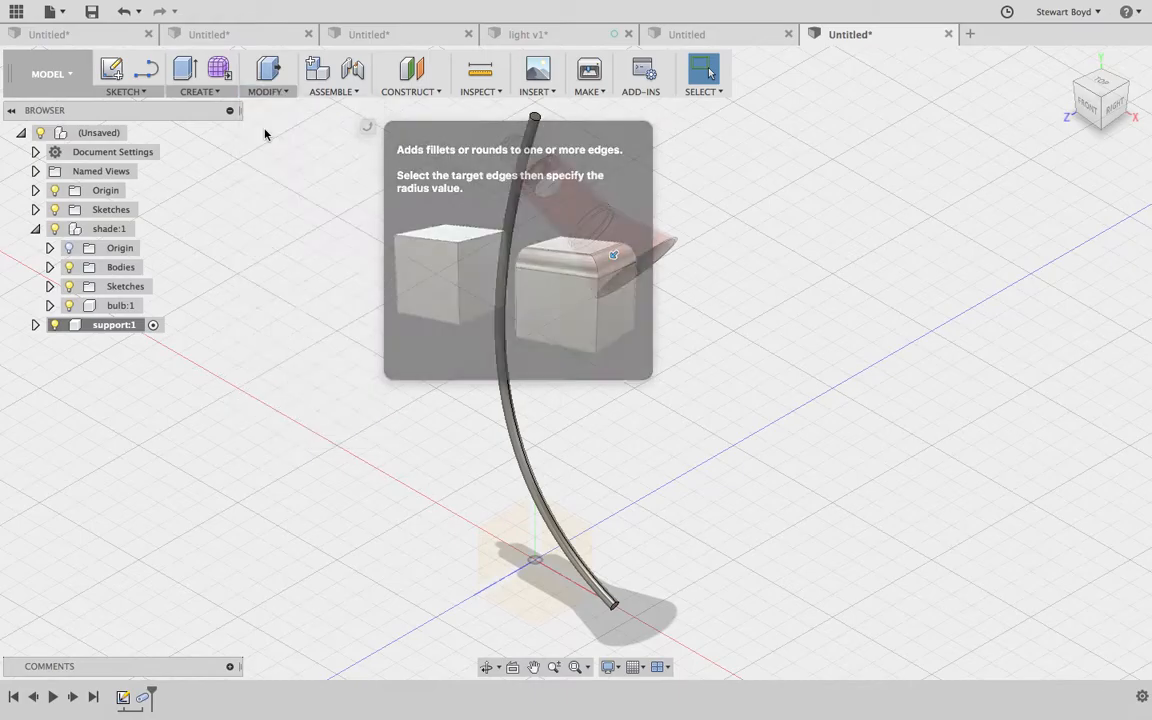
scroll(640, 348, "up", 6)
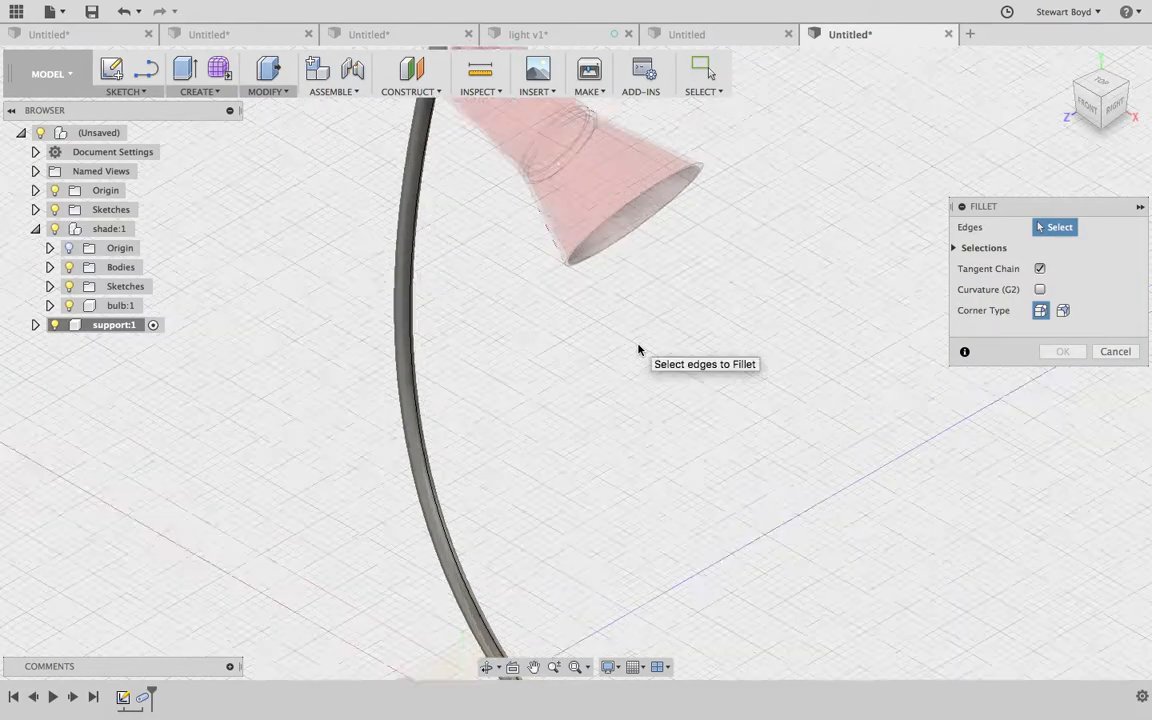
left_click(487, 667)
left_click_drag(545, 283, 631, 317)
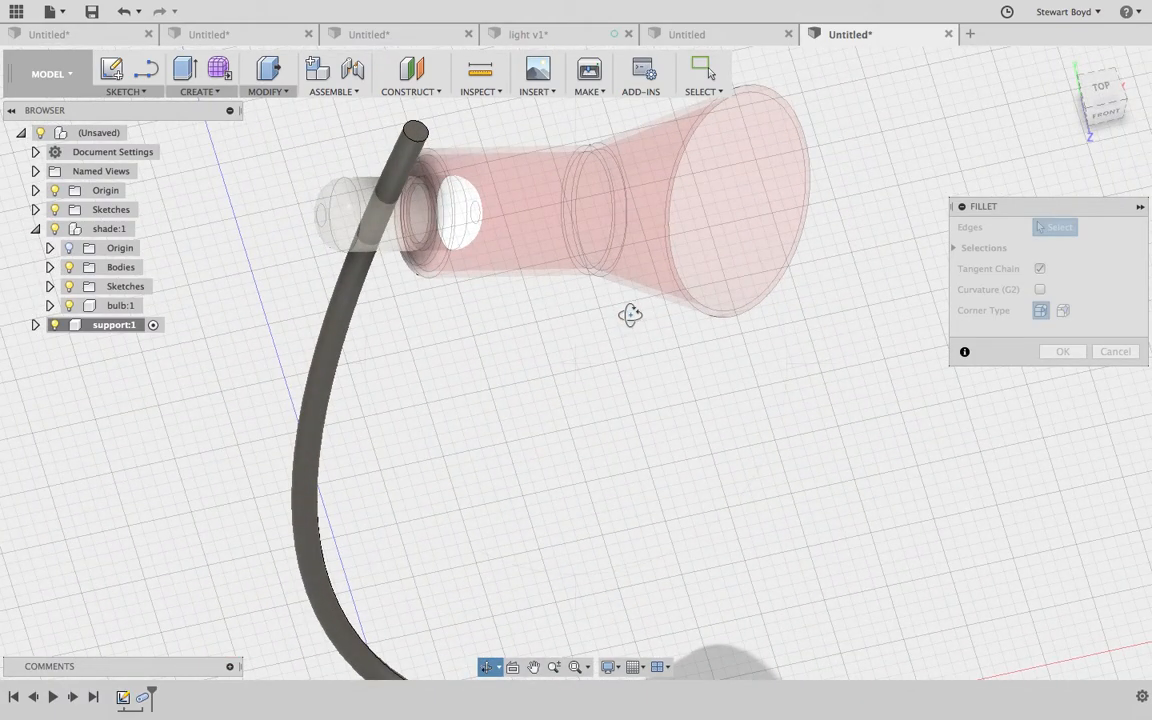
key("Escape")
left_click(415, 133)
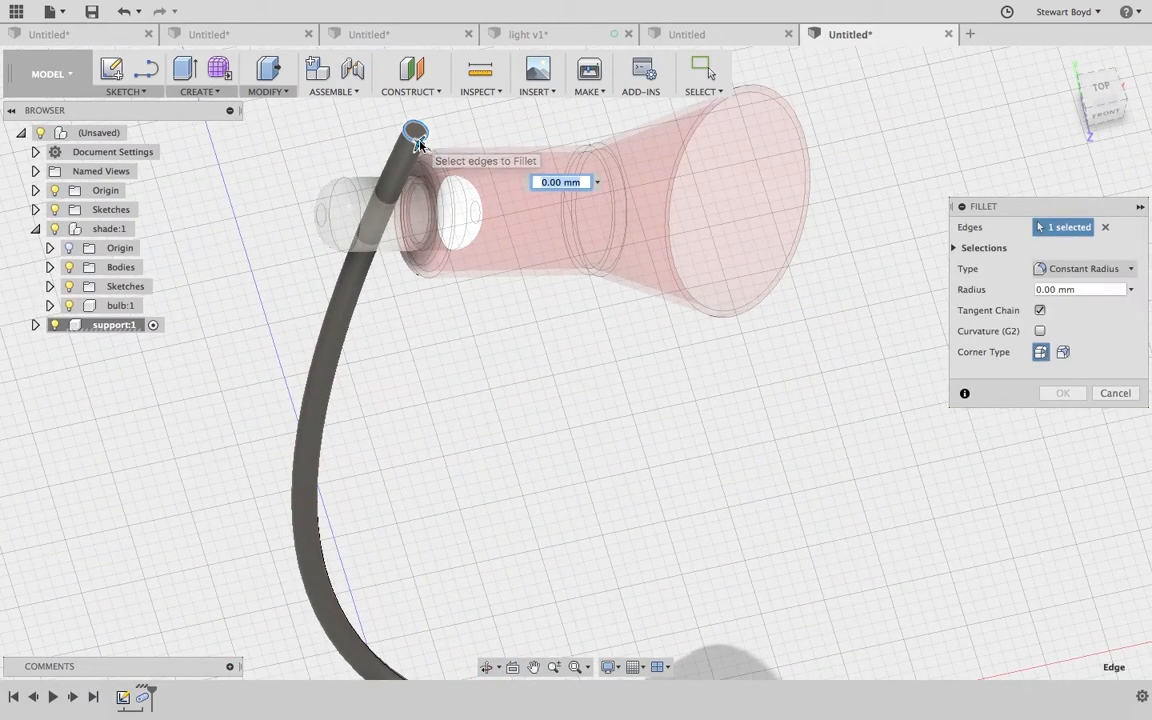
type("1")
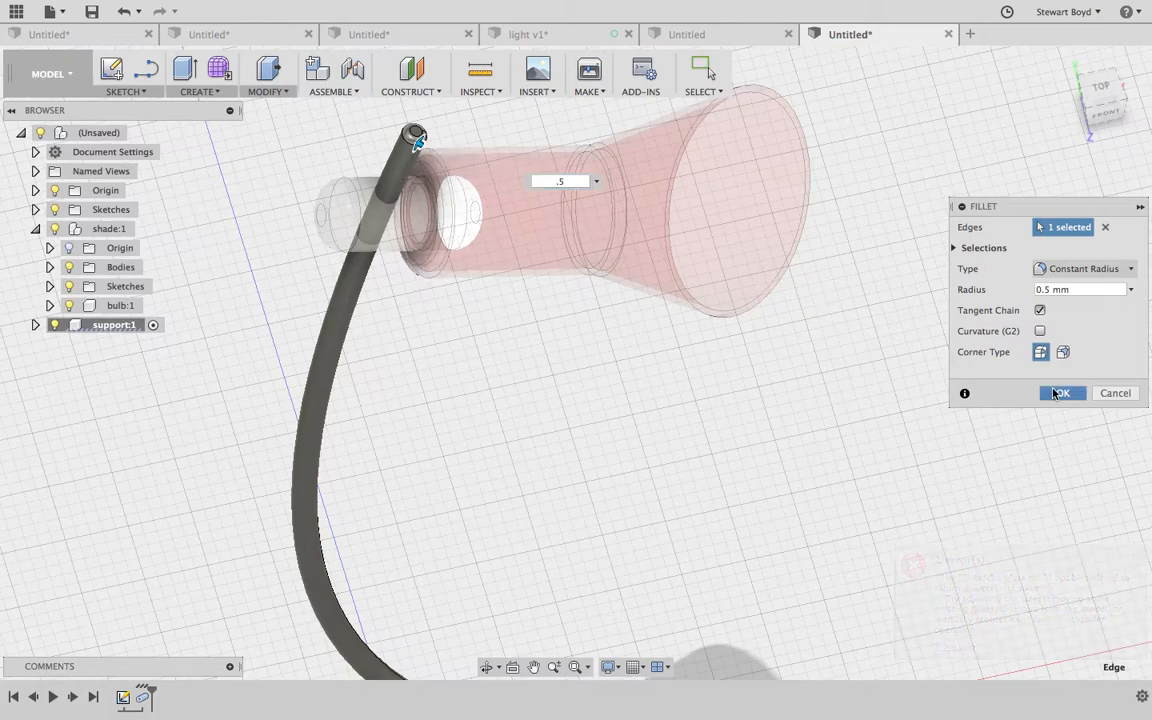
left_click(1056, 393)
Step: Switch the lamp design from the Model workspace to the Render workspace
left_click(1065, 63)
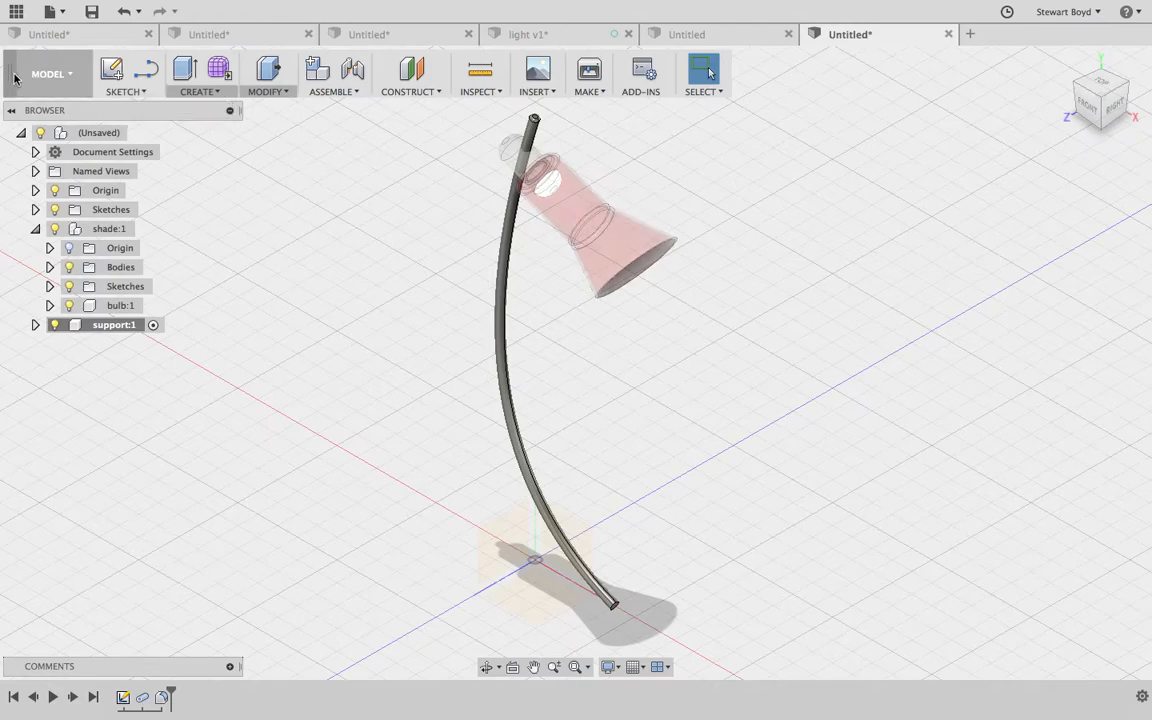
left_click(47, 74)
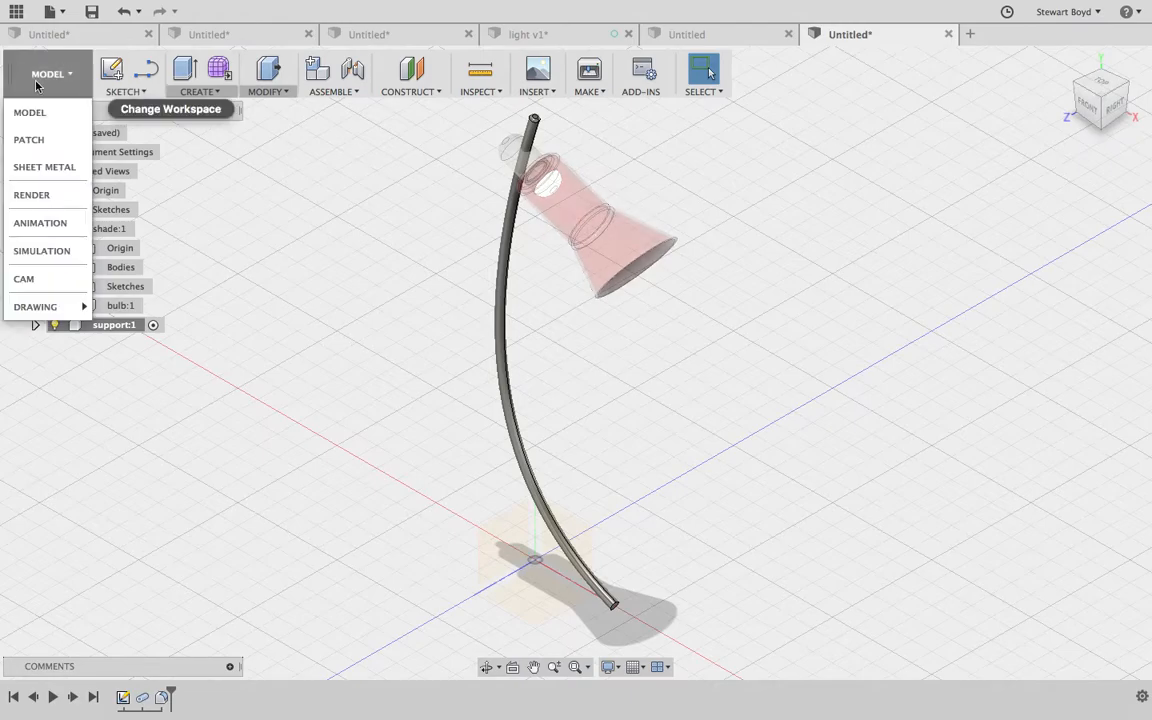
left_click(48, 194)
Step: Apply the Chrome metal appearance from the library to the curved support pipe
scroll(509, 393, "down", 5)
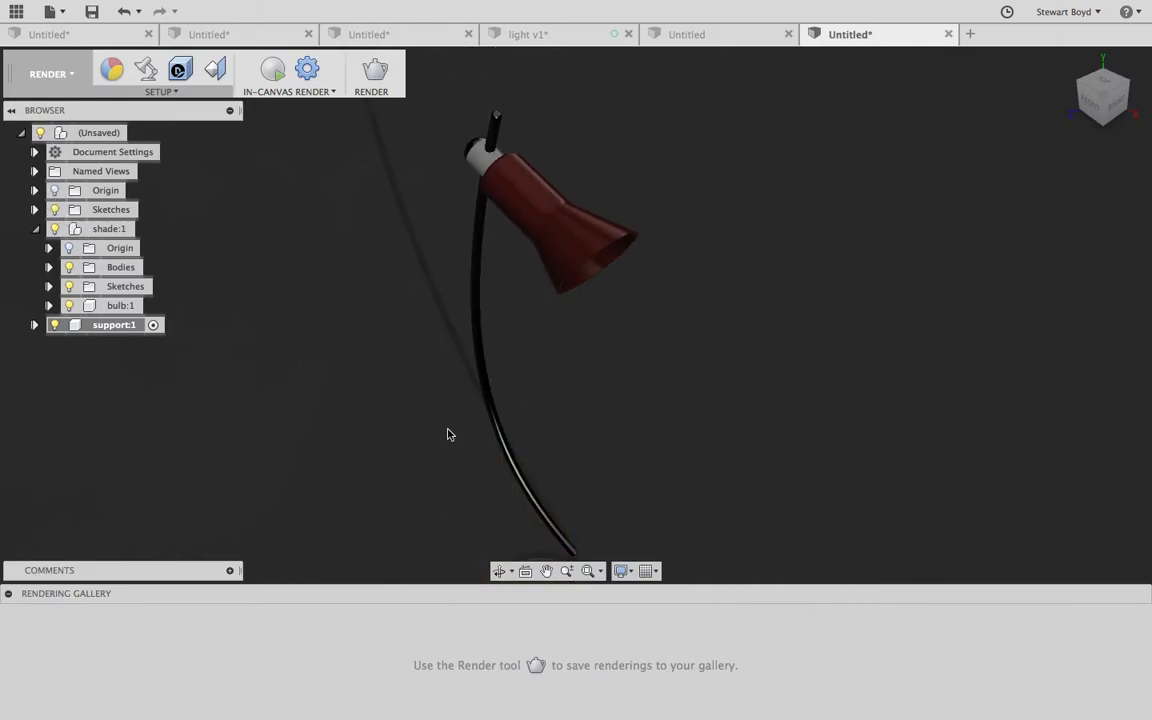
left_click(499, 570)
left_click_drag(490, 420, 428, 389)
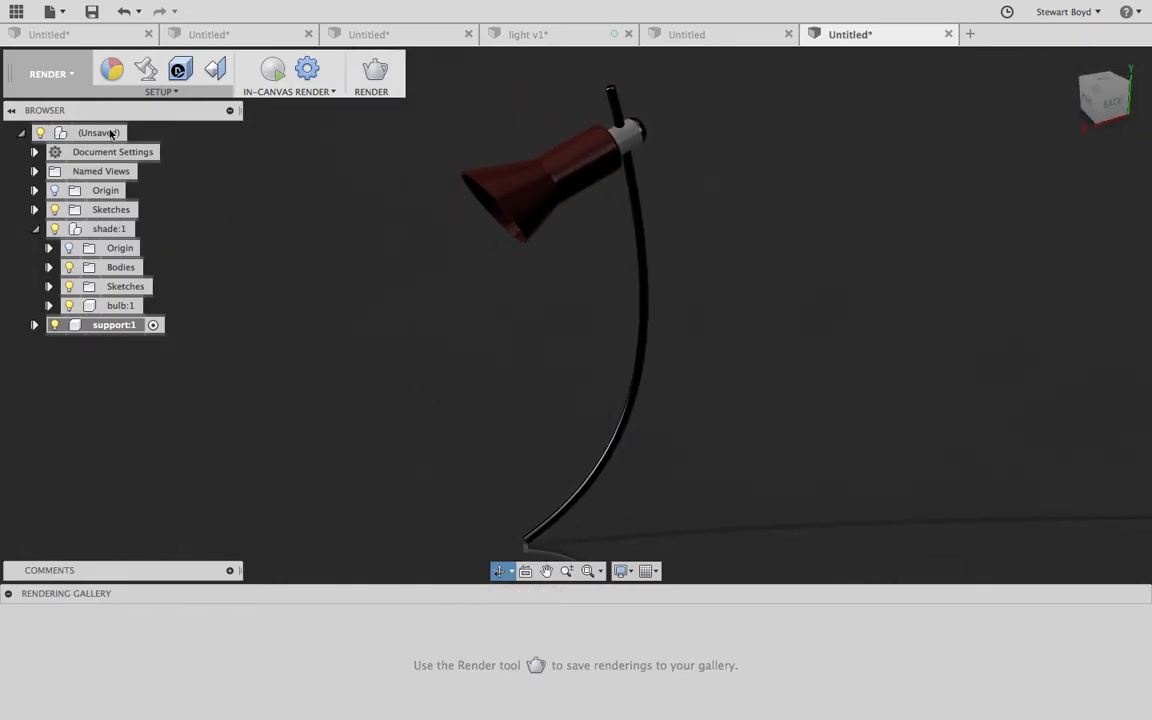
left_click(113, 70)
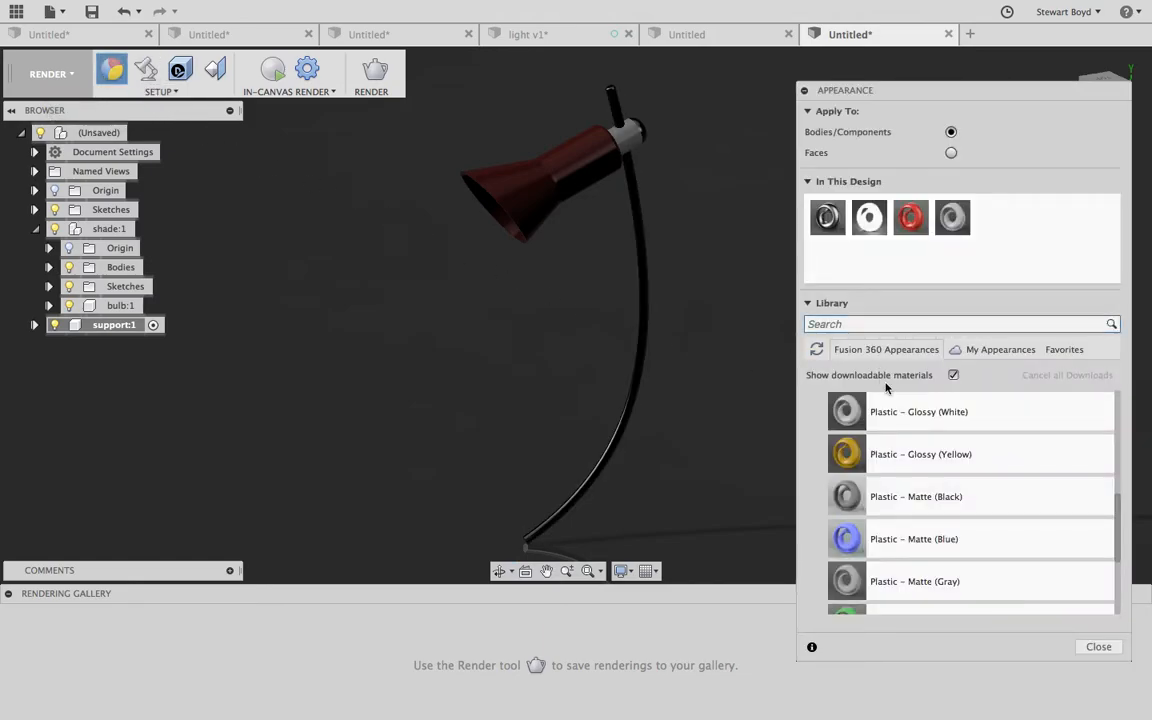
scroll(856, 429, "up", 5)
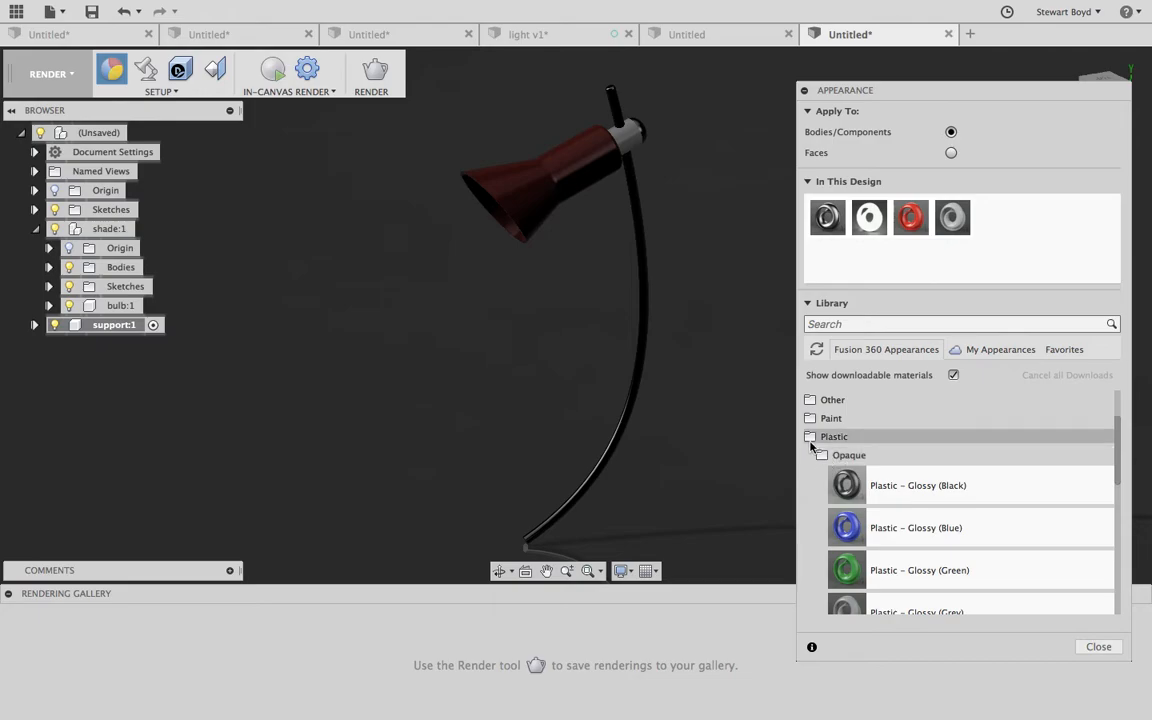
left_click(811, 440)
left_click(809, 437)
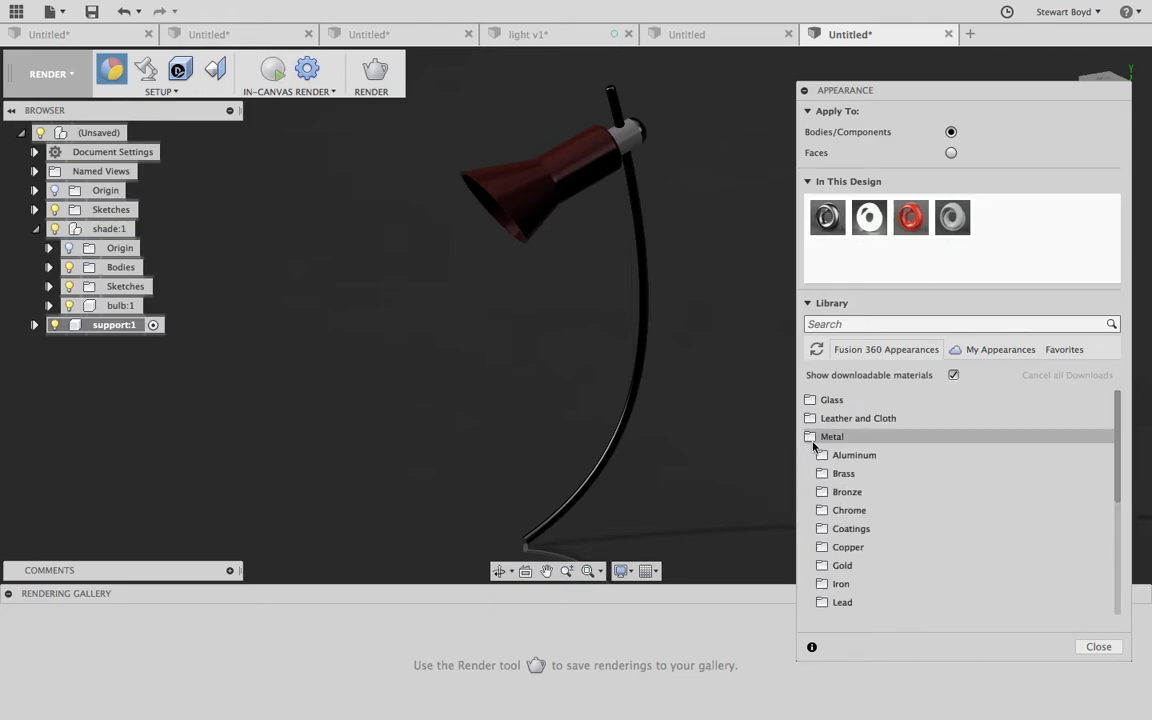
left_click(822, 511)
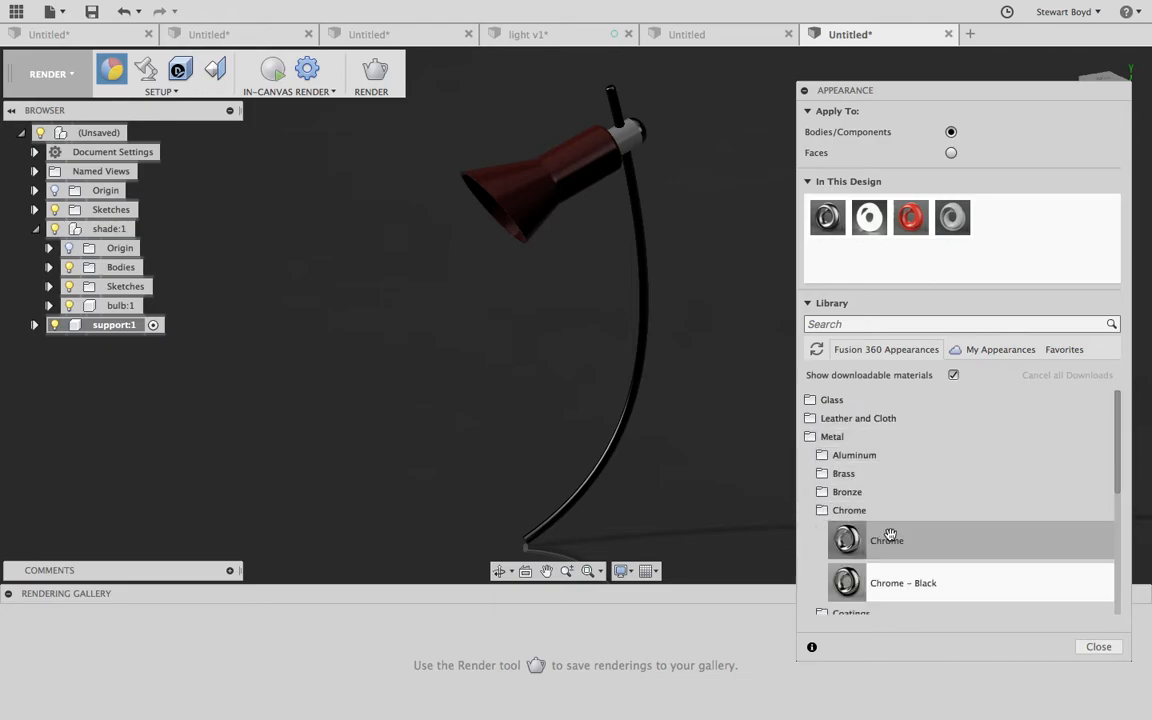
left_click_drag(920, 548, 773, 493)
left_click_drag(633, 437, 625, 432)
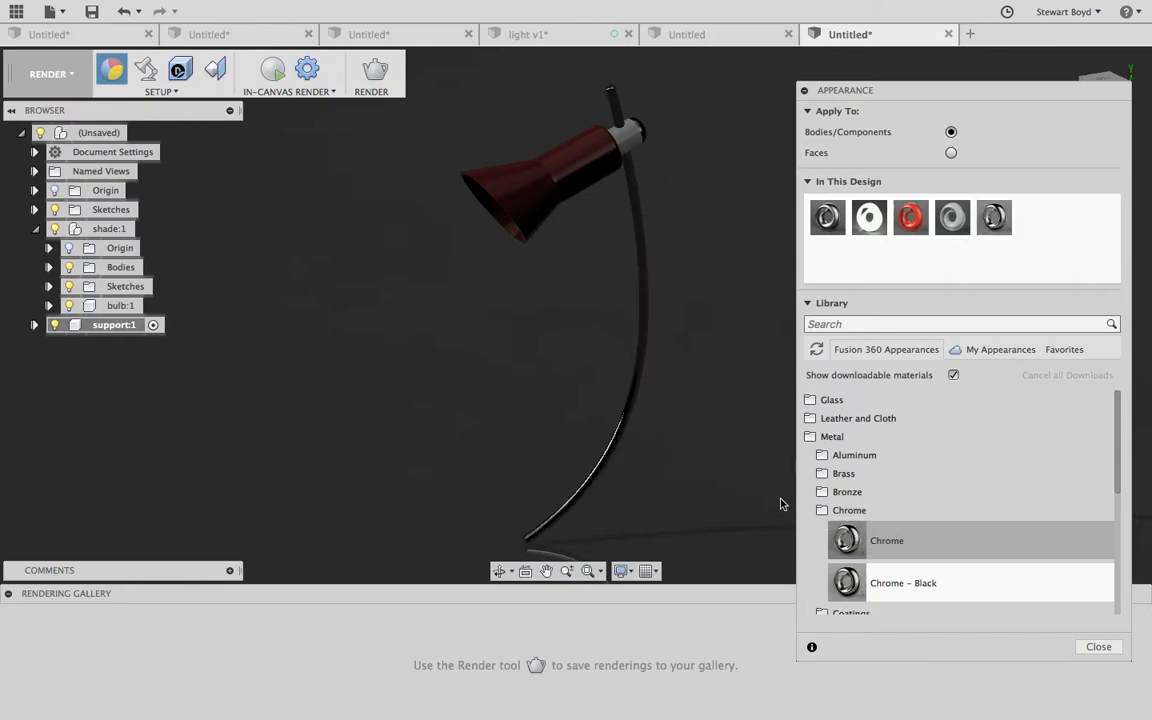
left_click(1098, 648)
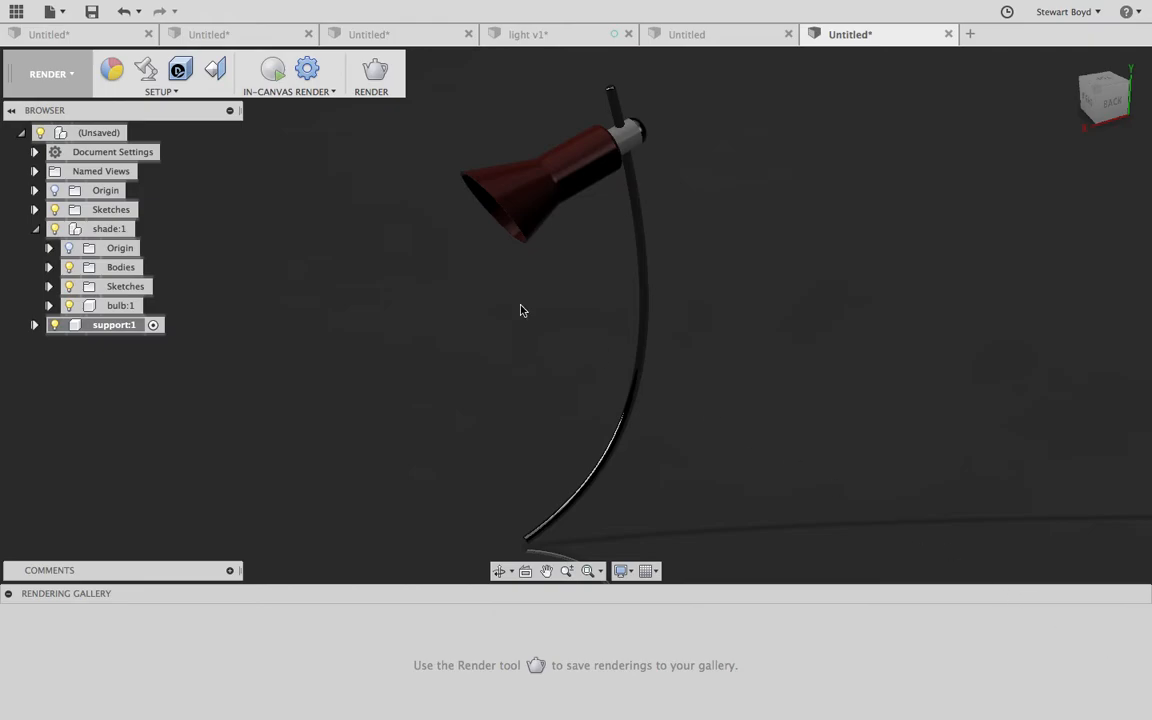
Step: Start an in-canvas render of the lamp and set the scene's environment brightness to 350 lx
left_click(273, 70)
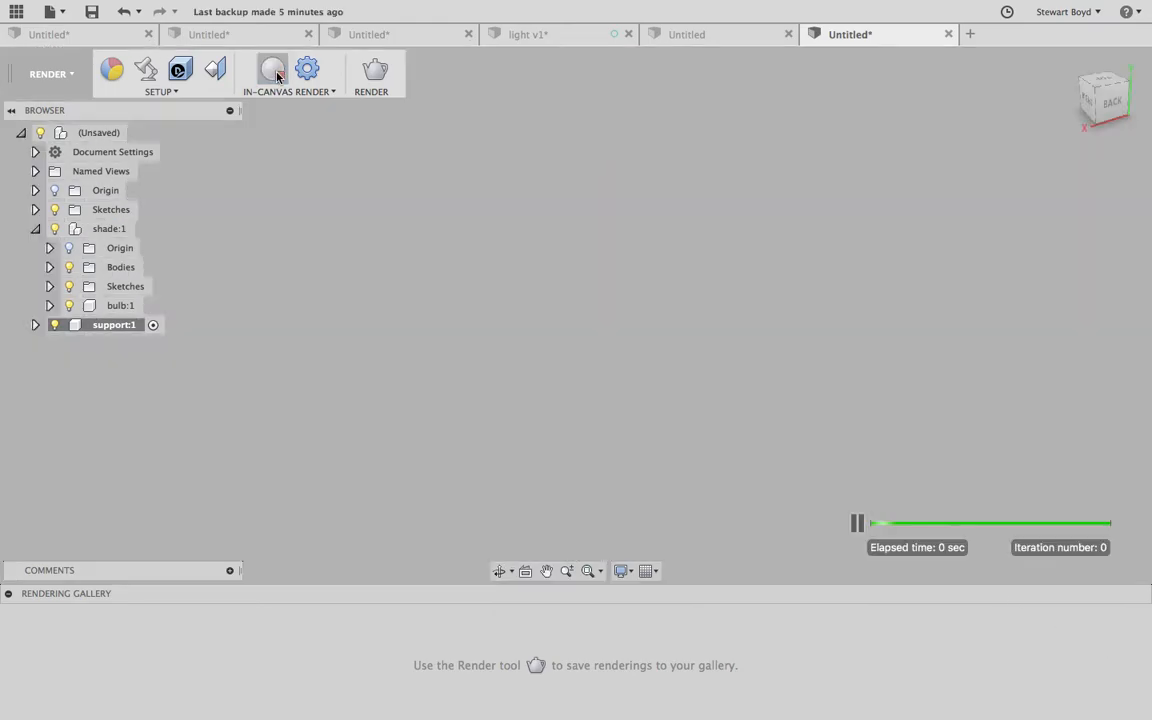
left_click(146, 69)
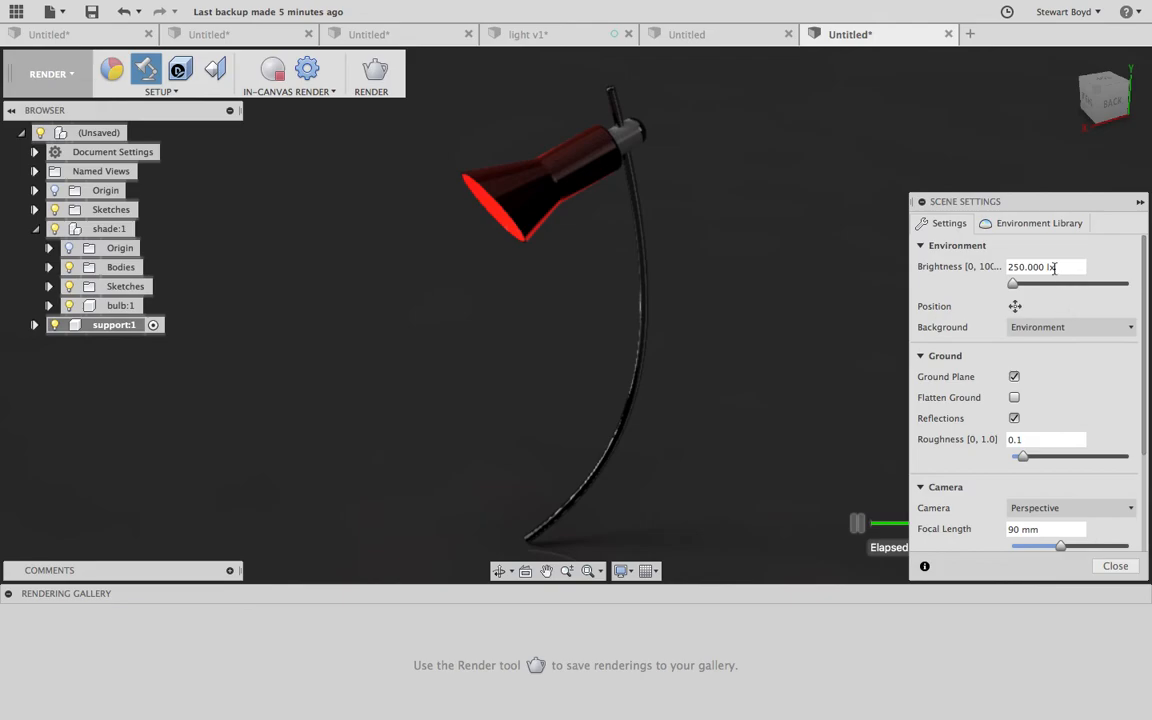
left_click(1059, 267)
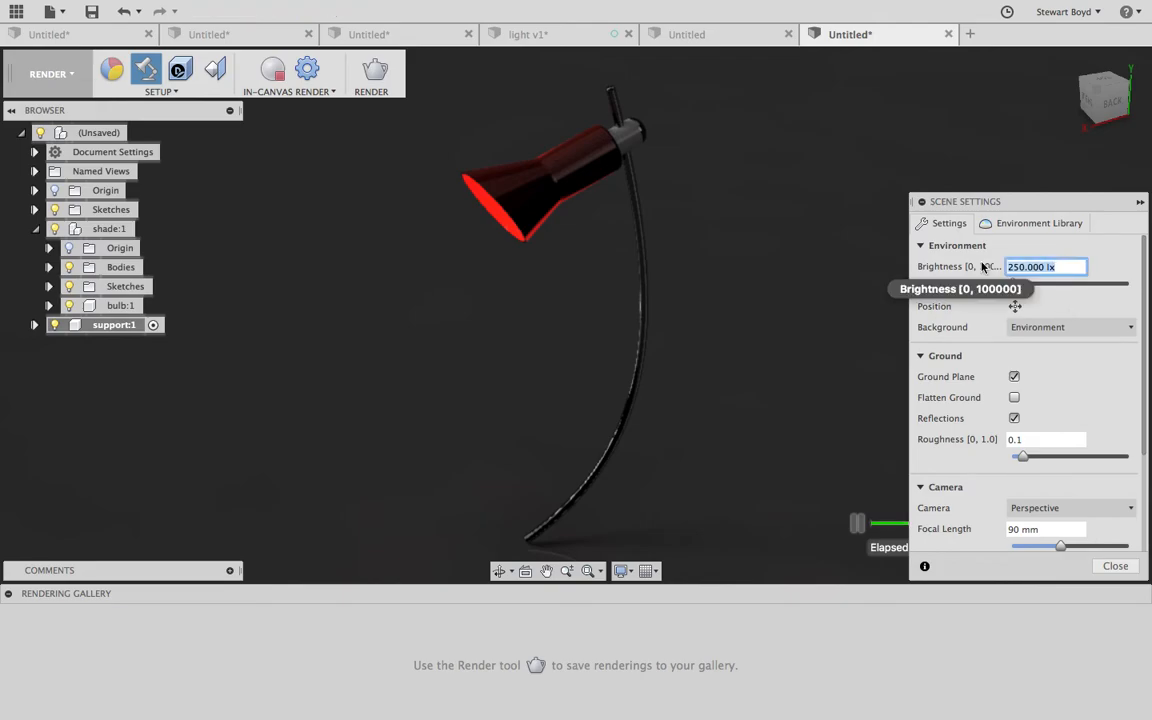
type("350")
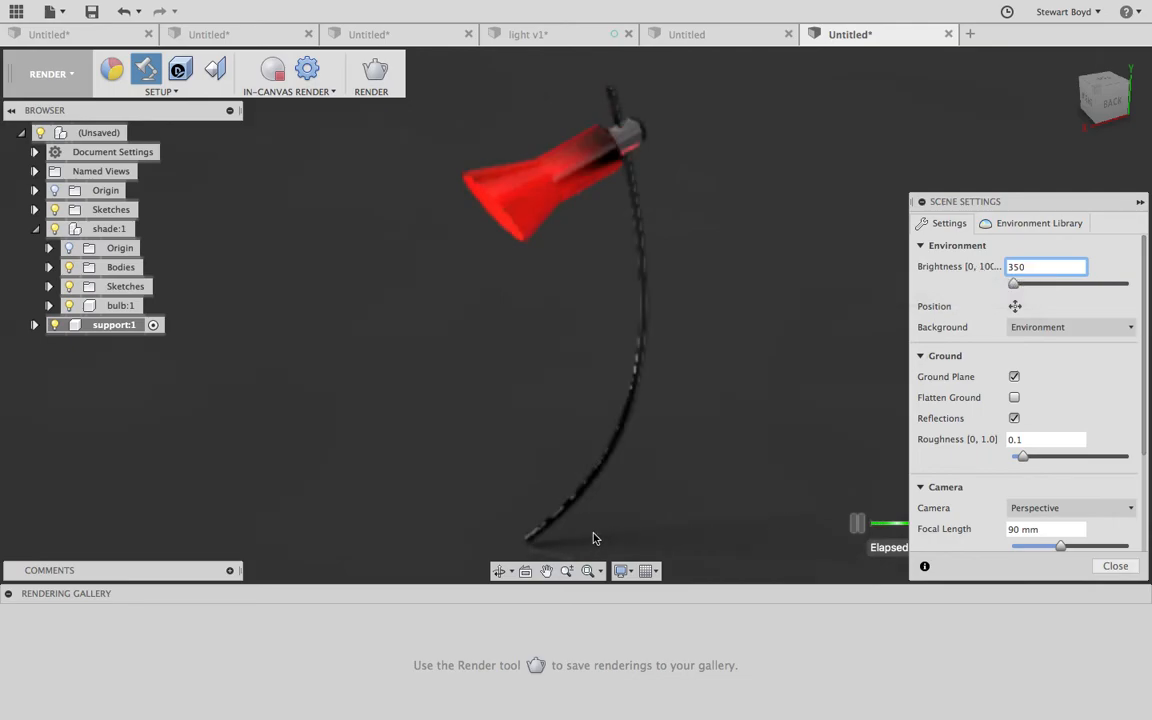
left_click(499, 571)
left_click_drag(533, 356, 680, 341)
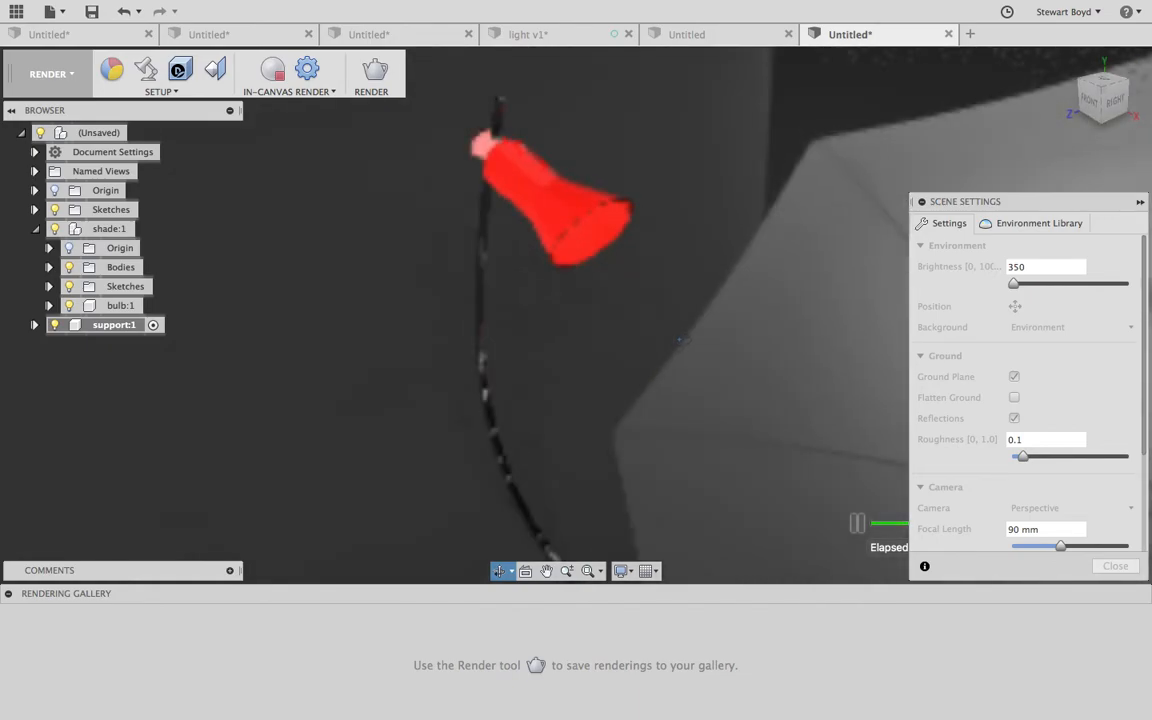
mouse_move(523, 716)
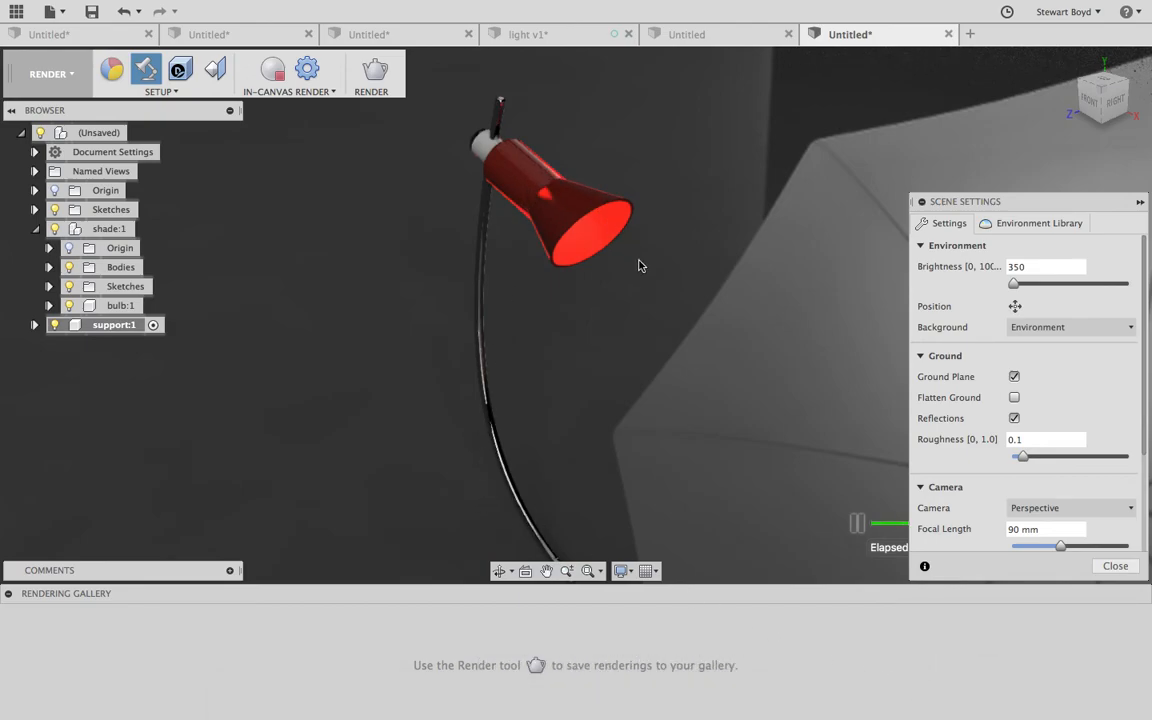
left_click(1117, 568)
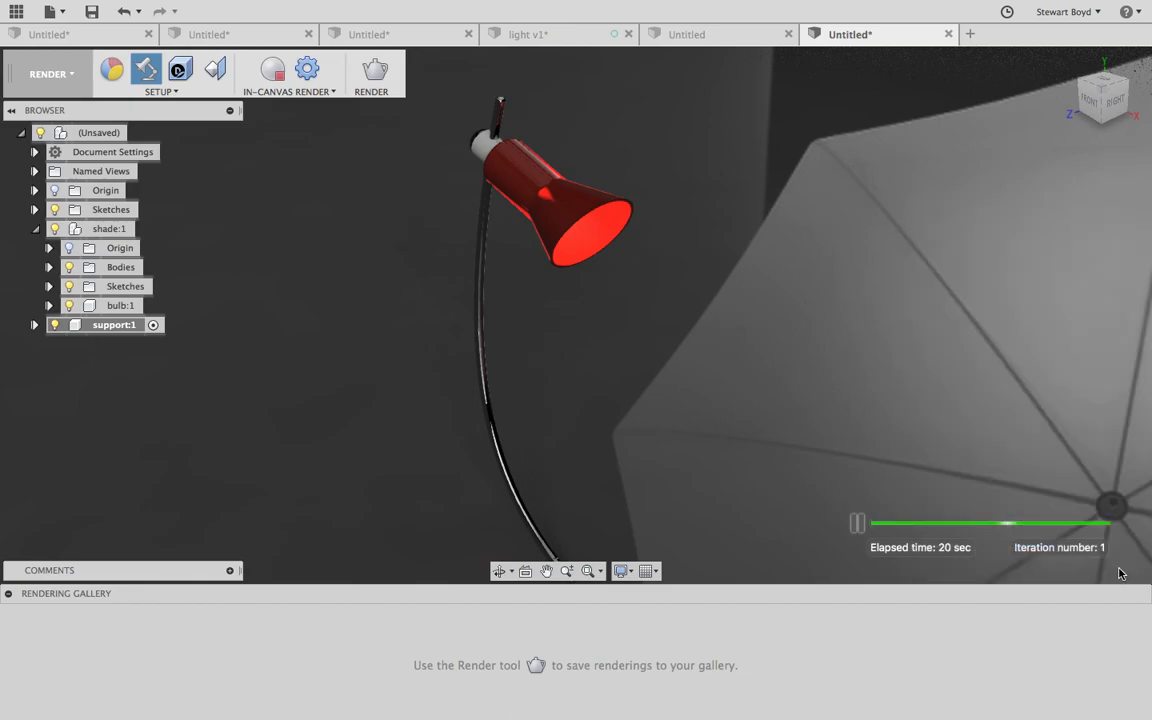